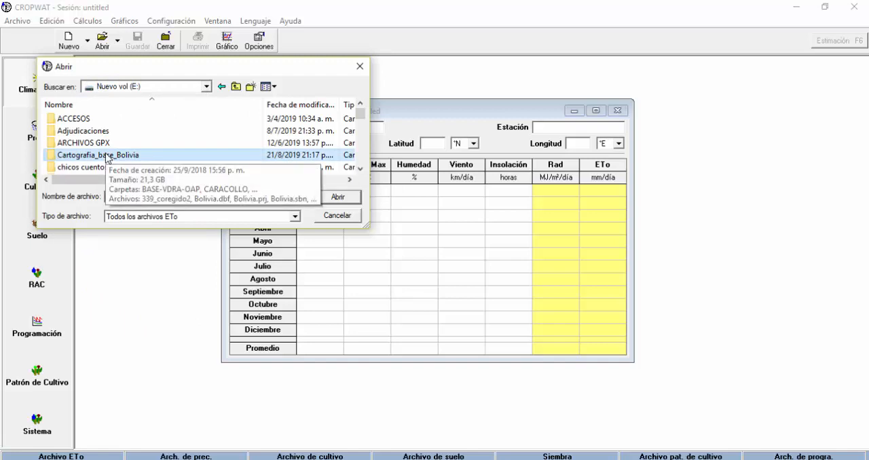
# Browse to the folder JAGATV\CURSO CROPWAT 8.0\BASE CLIMWAT BOLIVIA on drive E: for the climate/ETo file
pyautogui.scroll(-10, 107, 158)
pyautogui.doubleClick(78, 119)
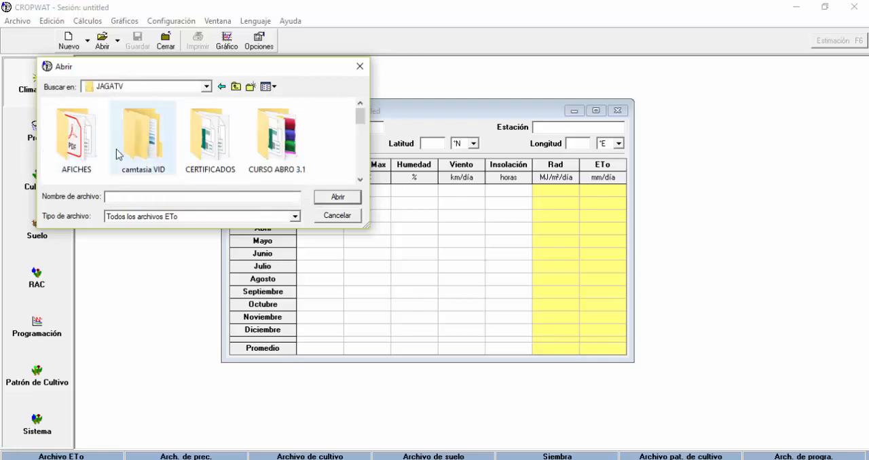
pyautogui.scroll(-1, 75, 163)
pyautogui.doubleClick(82, 145)
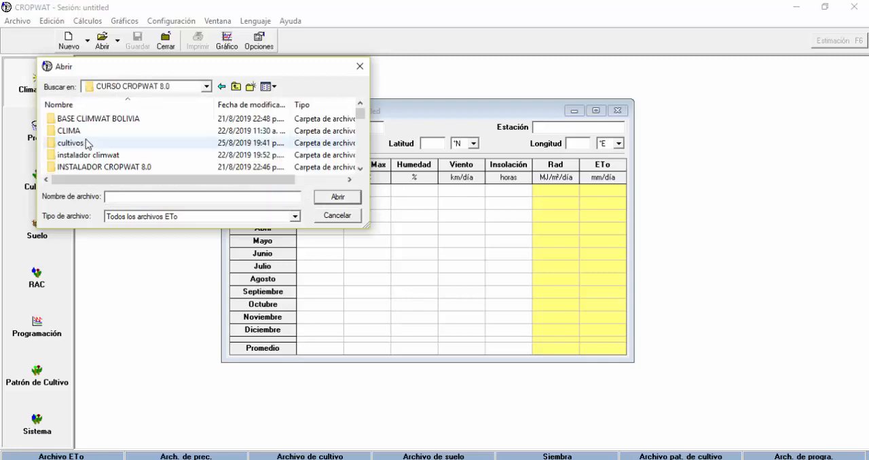
pyautogui.doubleClick(124, 122)
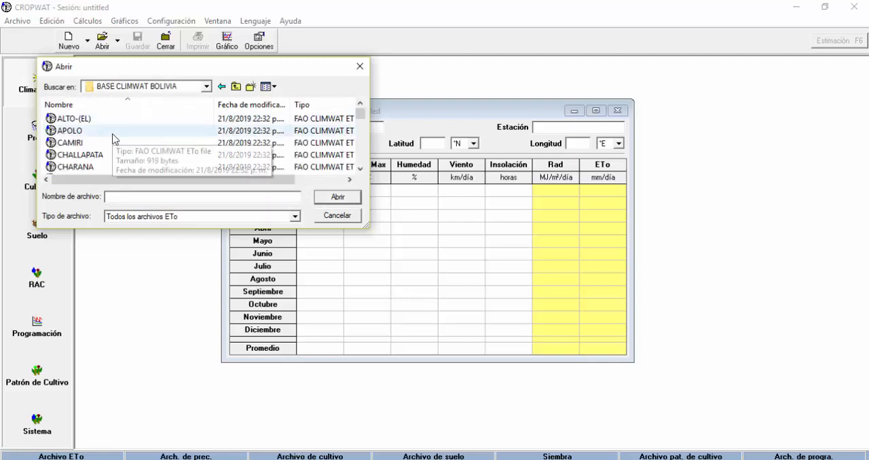
# Load the climate/ETo data of the SUCRE station from the BASE CLIMWAT BOLIVIA folder
pyautogui.scroll(-1, 112, 138)
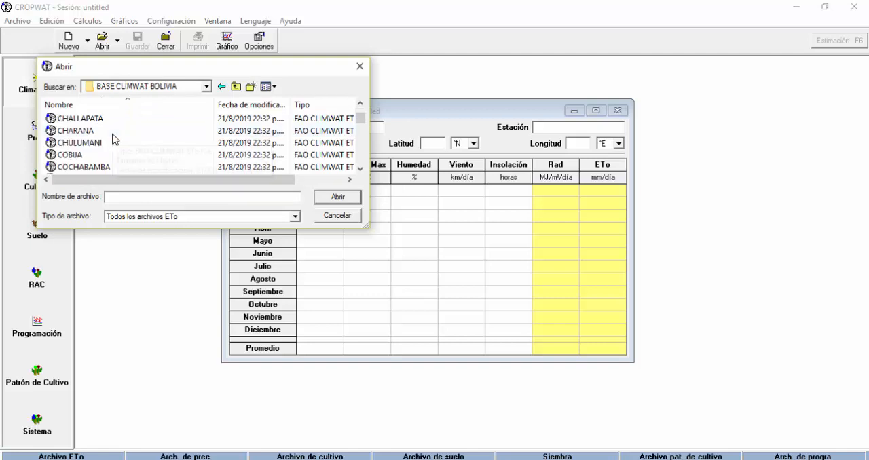
pyautogui.scroll(-3, 112, 138)
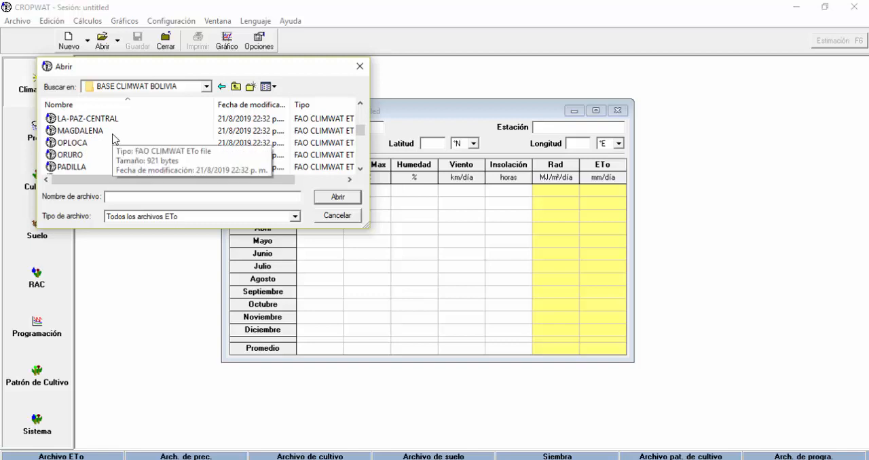
pyautogui.scroll(-1, 113, 139)
pyautogui.scroll(-1, 113, 138)
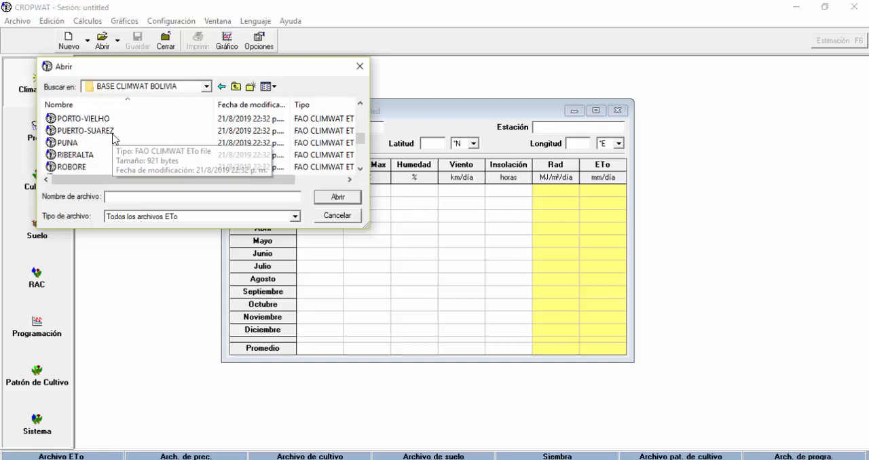
pyautogui.scroll(-1, 112, 139)
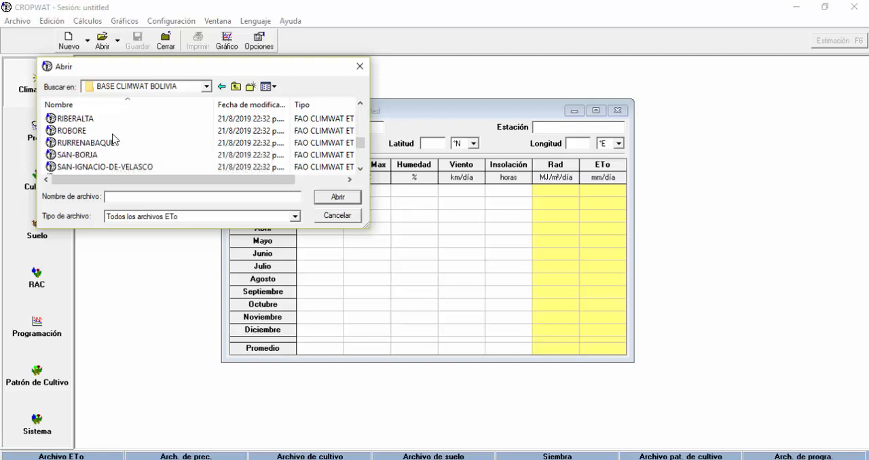
pyautogui.scroll(-3, 112, 138)
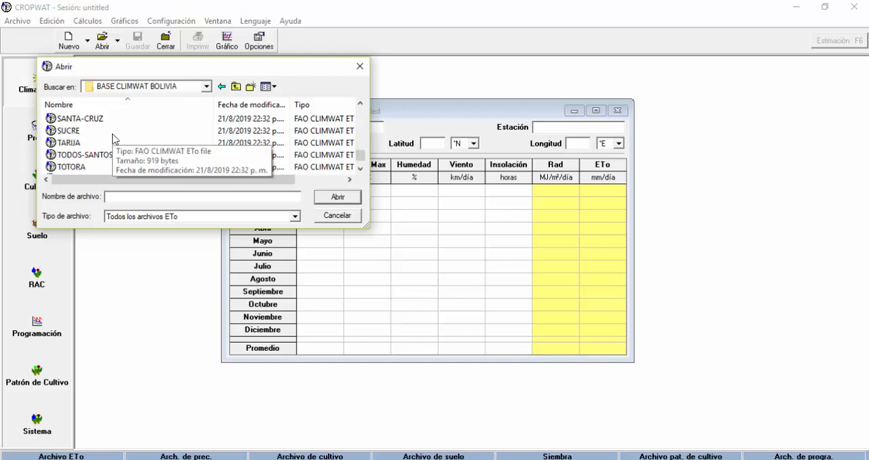
pyautogui.click(68, 130)
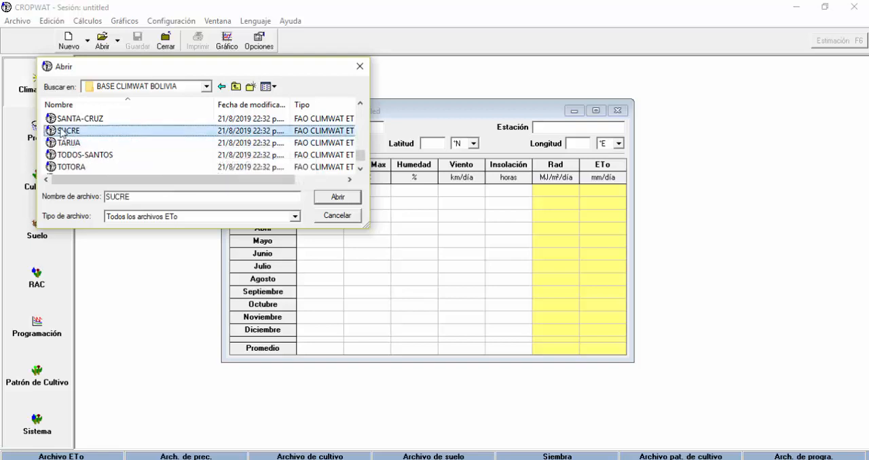
pyautogui.click(349, 198)
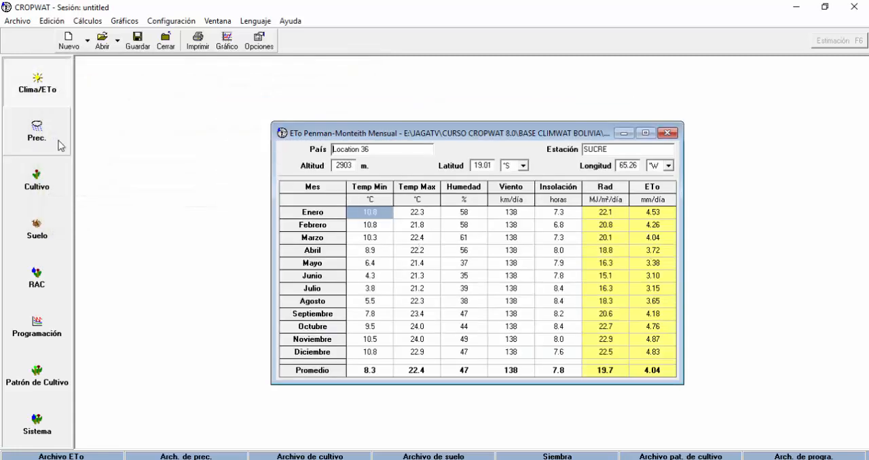
# Start opening a monthly precipitation file and browse to E:\JAGATV\CURSO CROPWAT 8.0\BASE CLIMWAT BOLIVIA
pyautogui.click(37, 136)
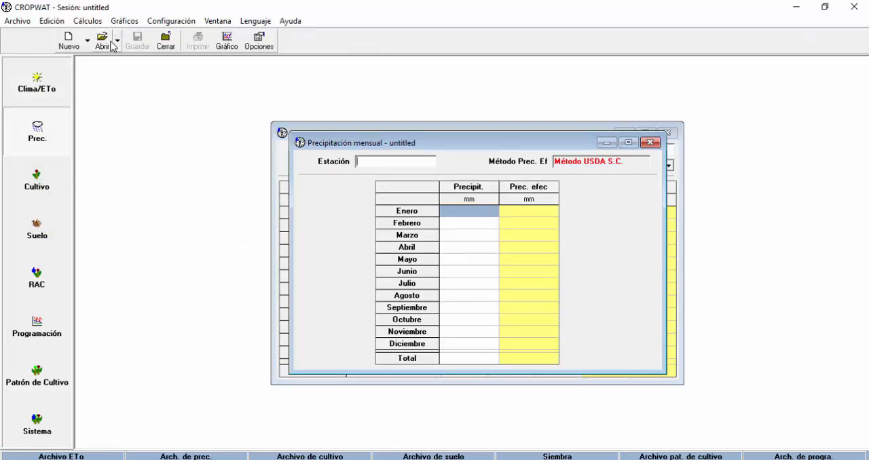
pyautogui.click(103, 45)
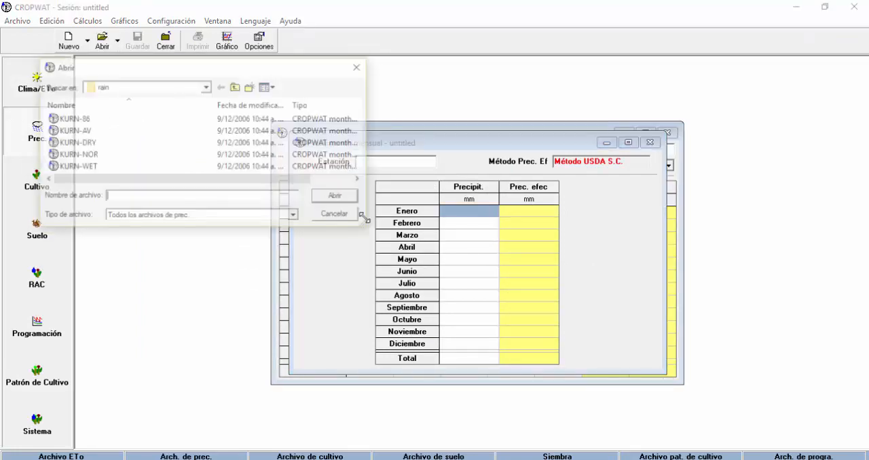
pyautogui.click(206, 86)
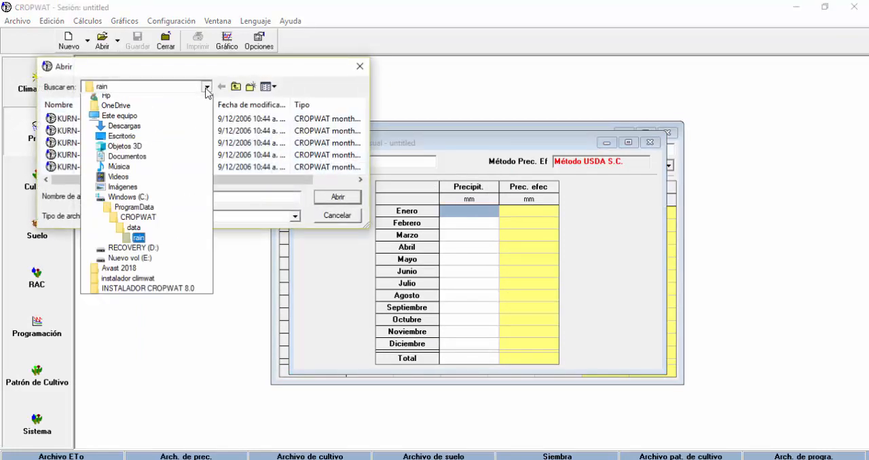
pyautogui.click(154, 292)
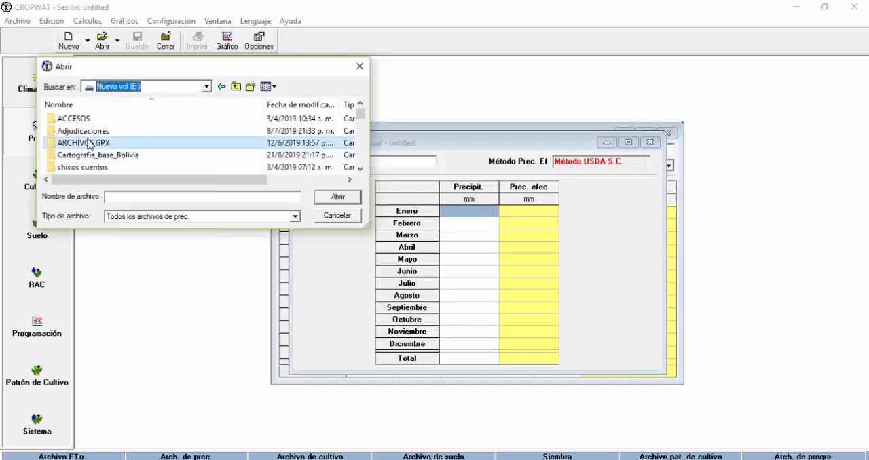
pyautogui.scroll(-5, 95, 120)
pyautogui.doubleClick(94, 120)
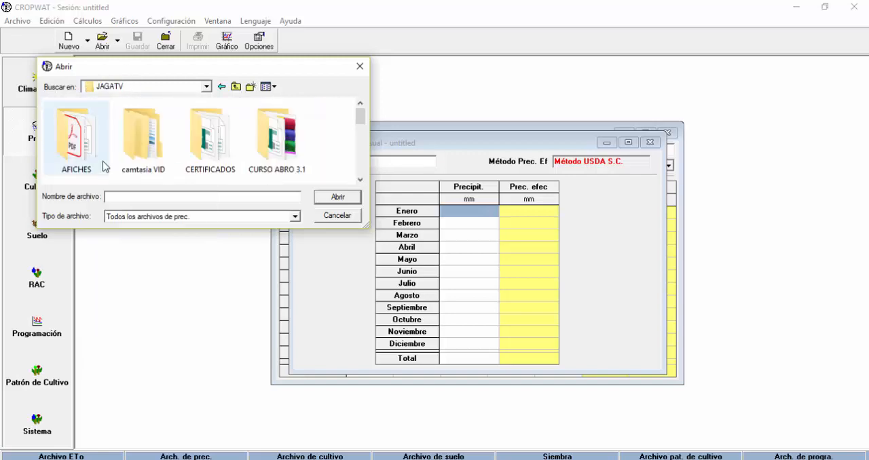
pyautogui.scroll(-1, 75, 173)
pyautogui.doubleClick(75, 175)
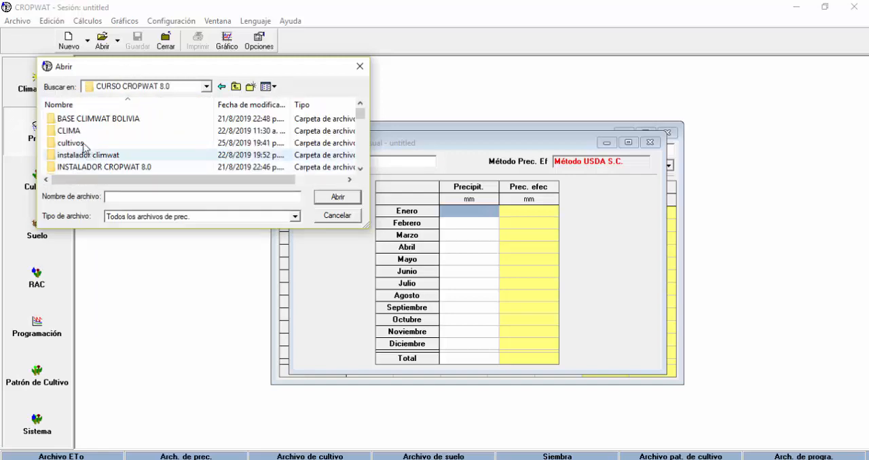
pyautogui.doubleClick(100, 122)
# Load the monthly precipitation file of the SUCRE station
pyautogui.scroll(-3, 100, 131)
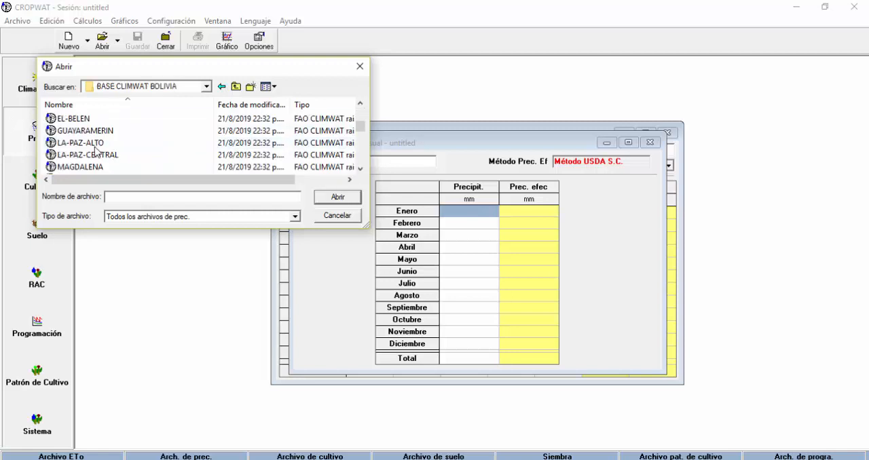
pyautogui.click(85, 145)
pyautogui.press('s')
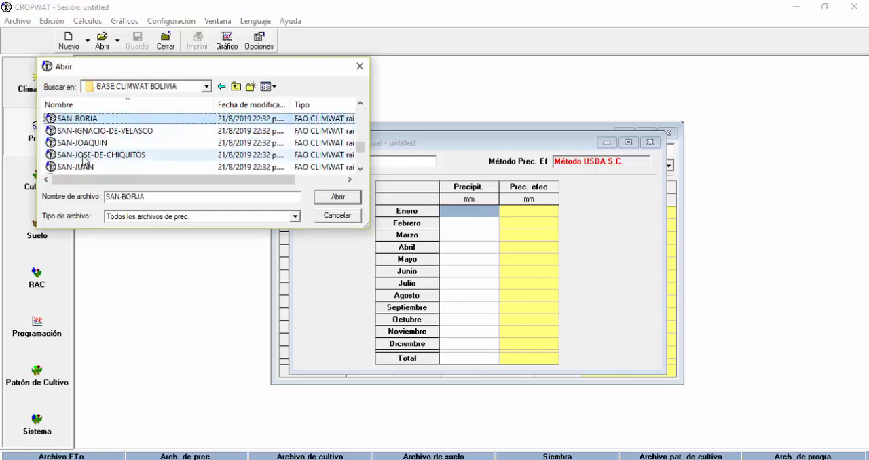
pyautogui.scroll(-1, 94, 165)
pyautogui.doubleClick(73, 168)
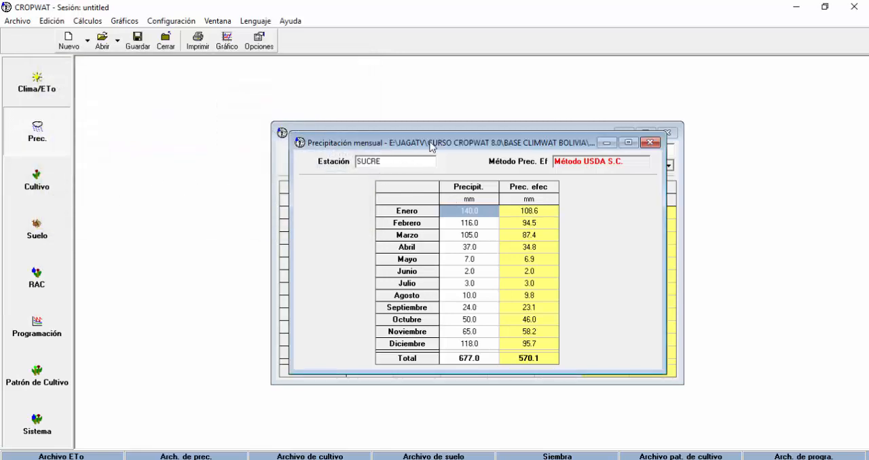
# Rearrange the precipitation and ETo windows, bringing the monthly ETo table to the front
pyautogui.moveTo(452, 143); pyautogui.dragTo(433, 171)
pyautogui.click(448, 148)
pyautogui.moveTo(438, 131); pyautogui.dragTo(410, 104)
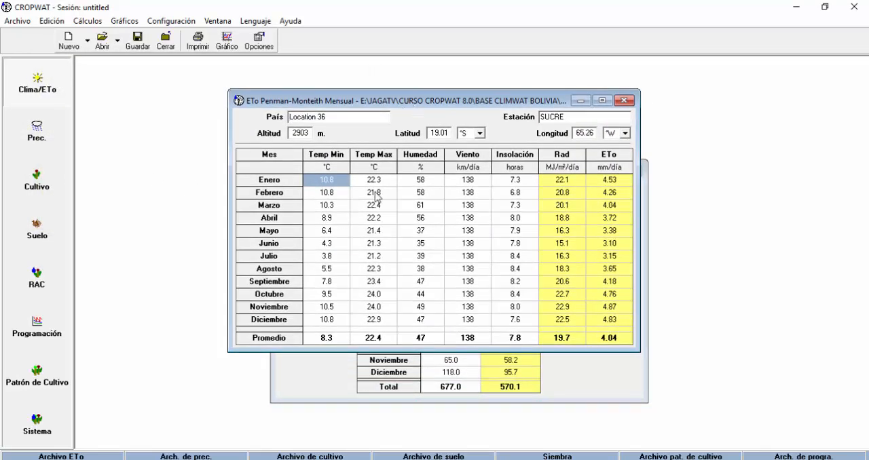
# Start opening a crop file and browse to E:\JAGATV\CURSO CROPWAT 8.0\cultivos
pyautogui.click(52, 186)
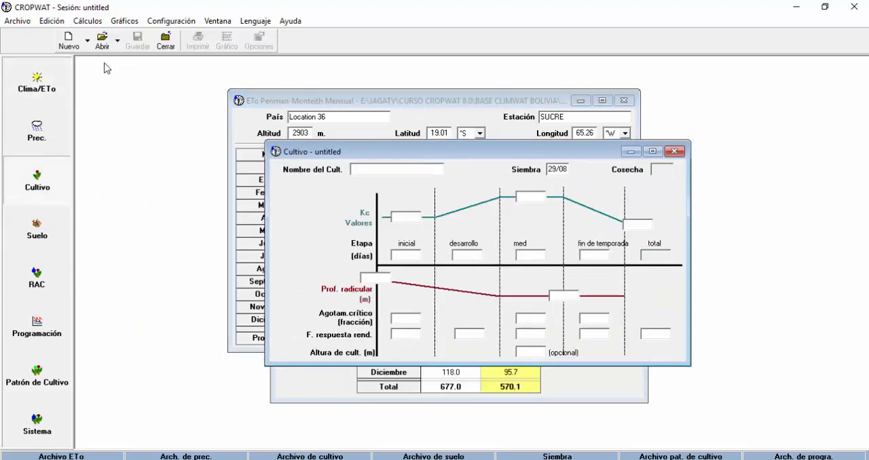
pyautogui.click(103, 41)
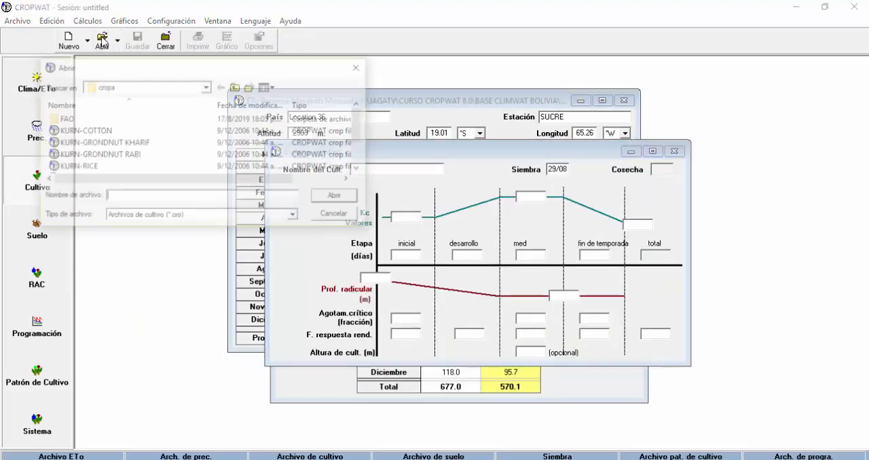
pyautogui.click(207, 87)
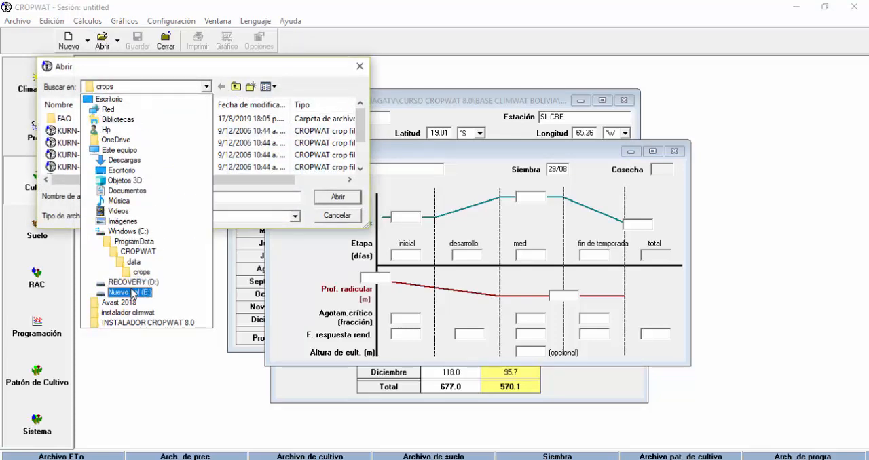
pyautogui.click(132, 294)
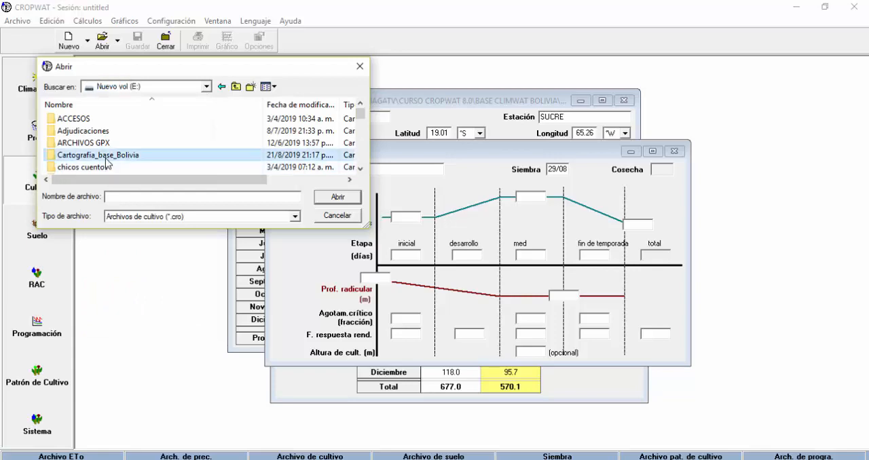
pyautogui.press('j')
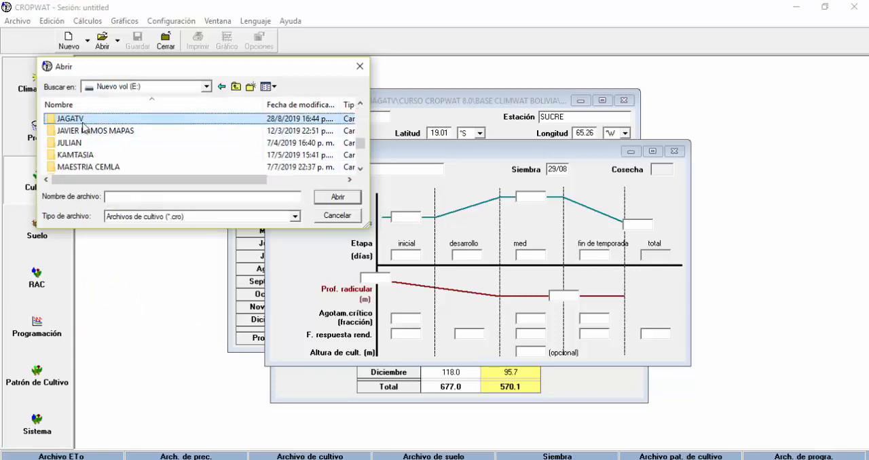
pyautogui.doubleClick(82, 122)
pyautogui.scroll(-1, 83, 140)
pyautogui.doubleClick(81, 139)
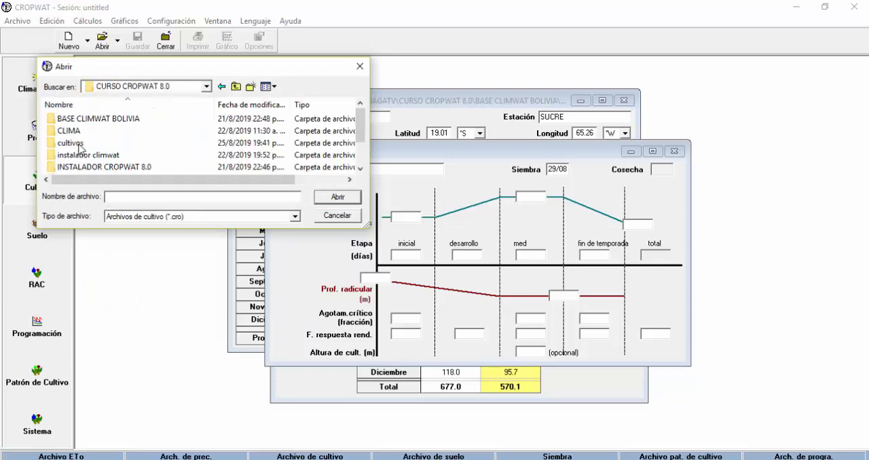
pyautogui.doubleClick(90, 143)
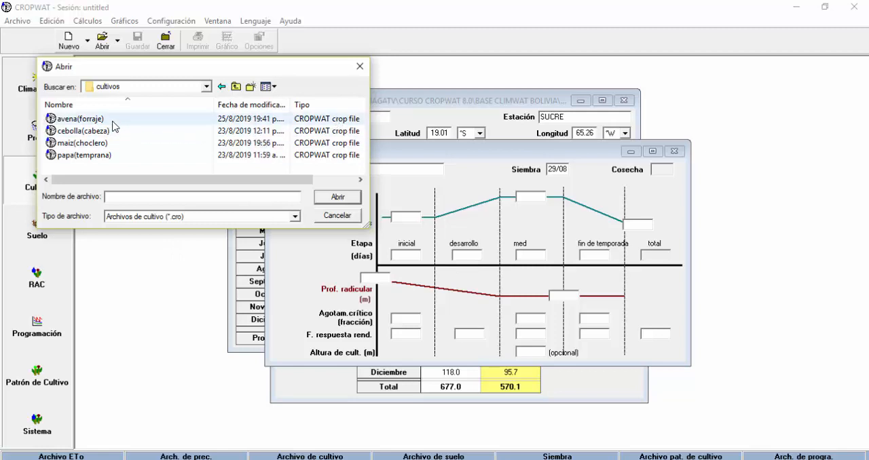
# Load the papa(temprana) crop file and set its sowing date to 20/07
pyautogui.click(75, 156)
pyautogui.click(339, 199)
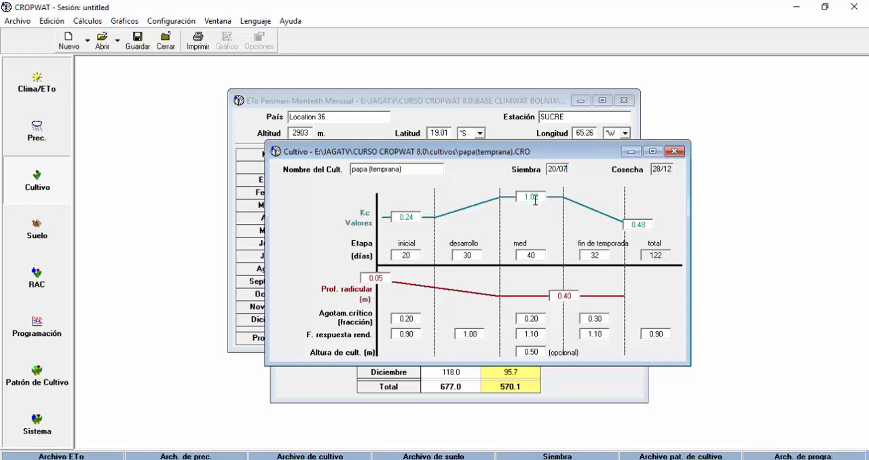
pyautogui.click(540, 197)
# Load the RED LOAMY soil file from the default soils folder and close the soil window
pyautogui.click(42, 237)
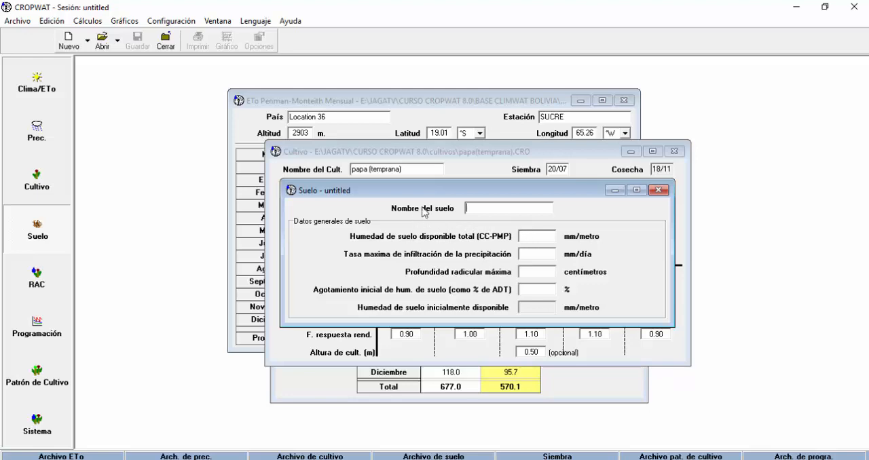
pyautogui.moveTo(437, 193); pyautogui.dragTo(412, 192)
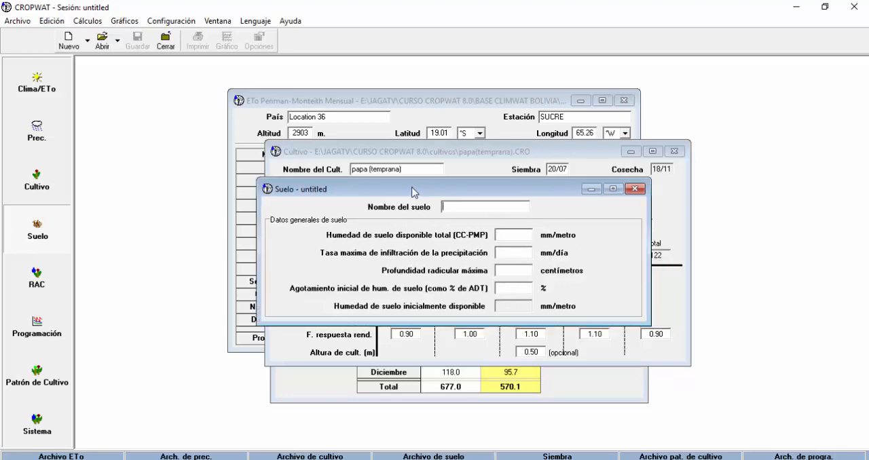
pyautogui.click(103, 42)
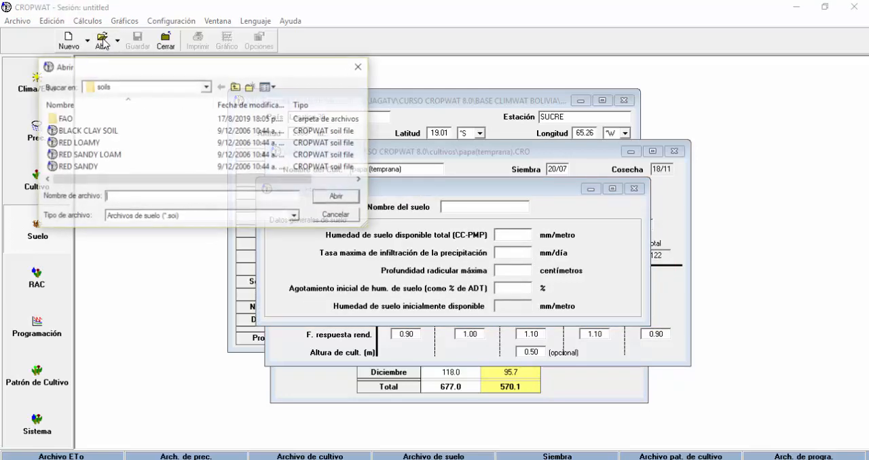
pyautogui.click(206, 87)
pyautogui.click(207, 87)
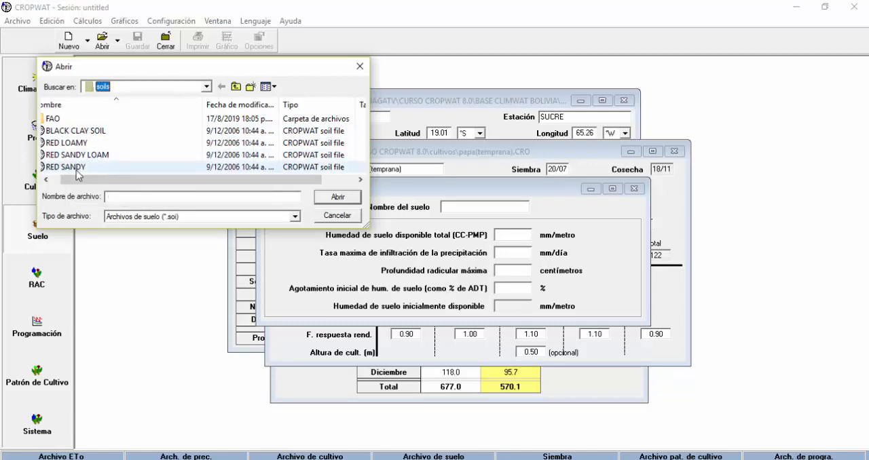
pyautogui.hscroll(1, 76, 171)
pyautogui.hscroll(-2, 75, 171)
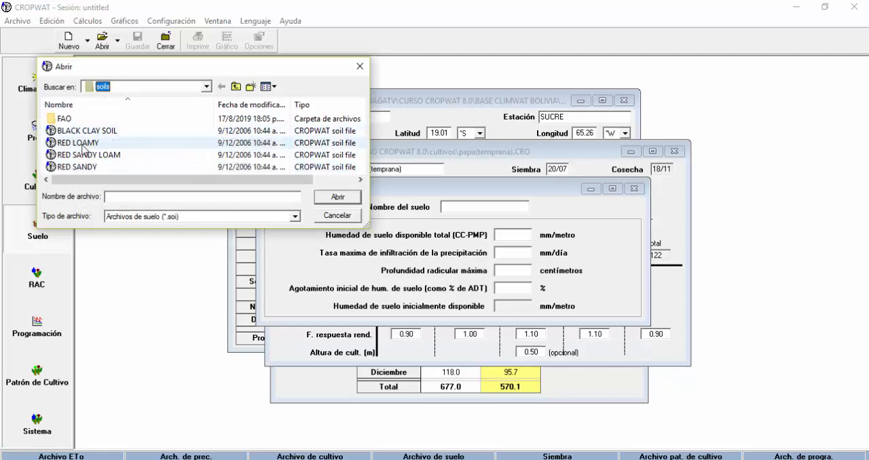
pyautogui.click(83, 145)
pyautogui.click(339, 198)
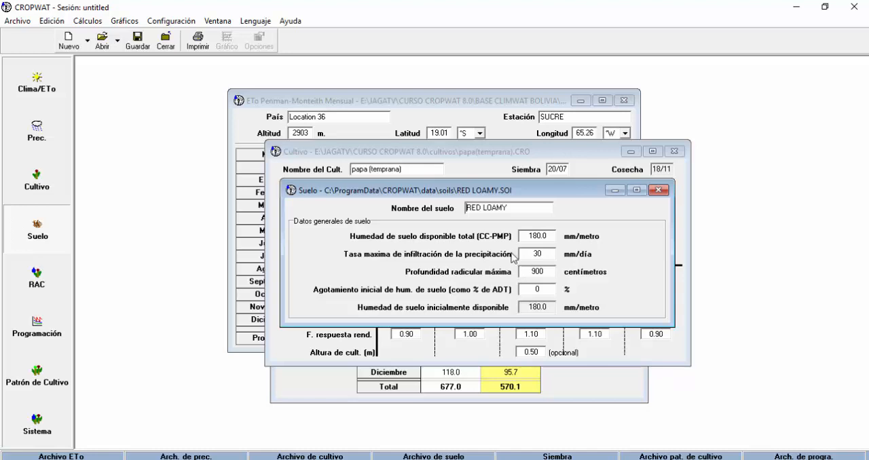
pyautogui.click(658, 190)
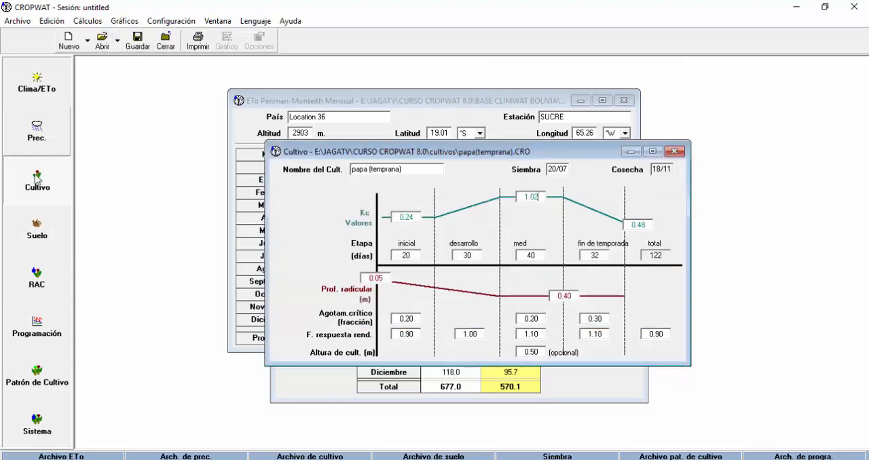
# Load the FRANCO ARCILLOSO1 soil file from E:\JAGATV\CURSO CROPWAT 8.0\SUELO
pyautogui.click(42, 231)
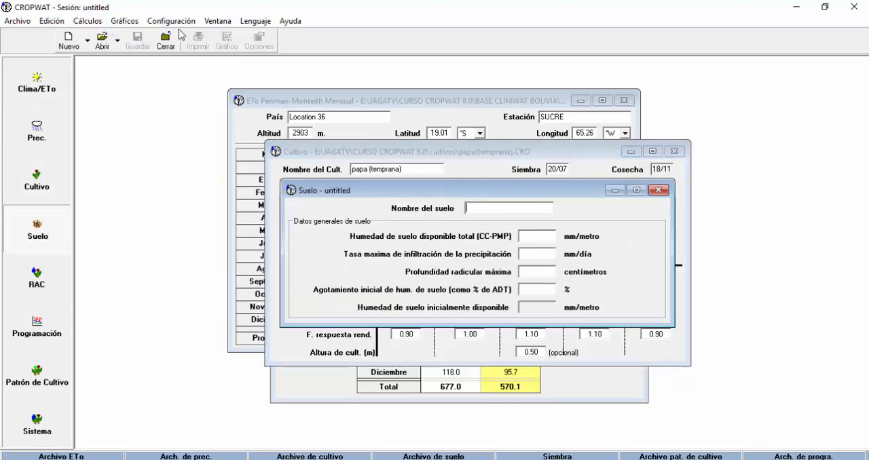
pyautogui.click(102, 43)
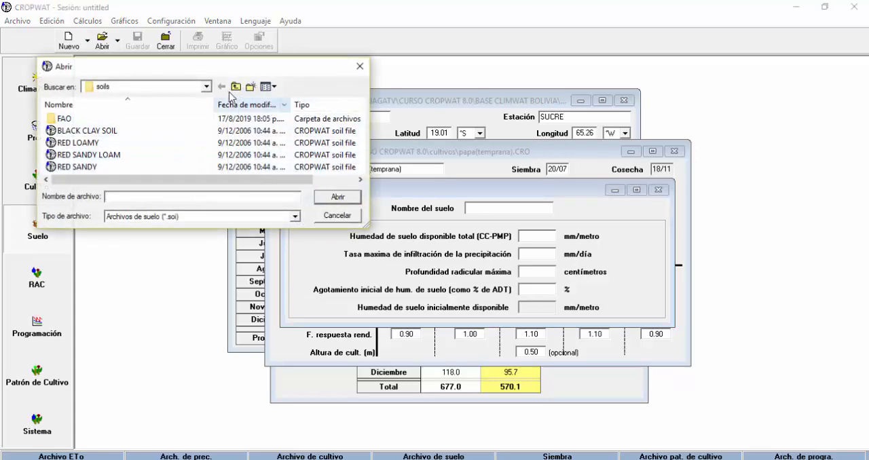
pyautogui.click(207, 87)
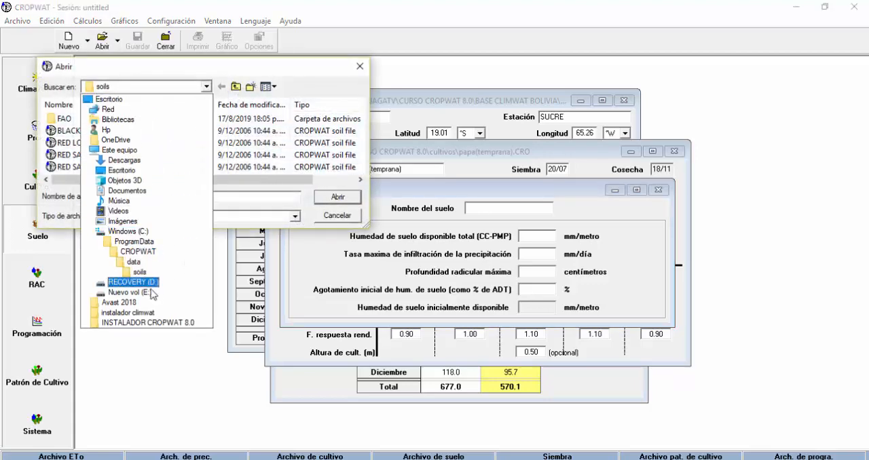
pyautogui.click(141, 292)
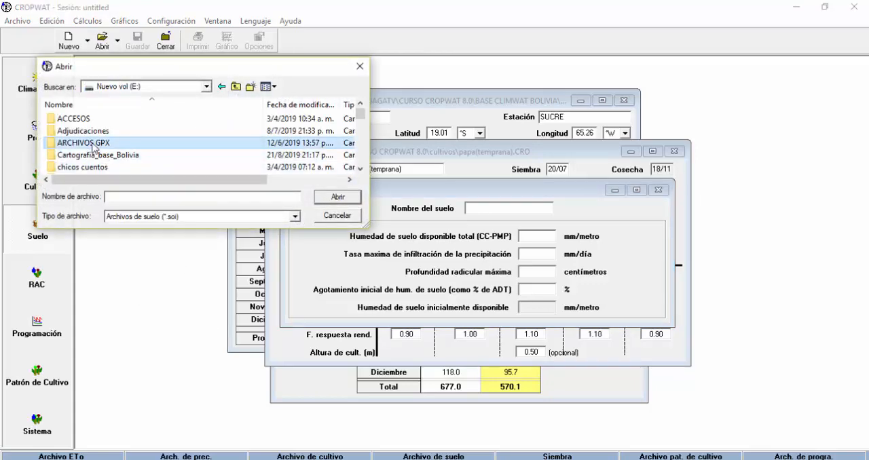
pyautogui.scroll(-5, 85, 135)
pyautogui.doubleClick(76, 119)
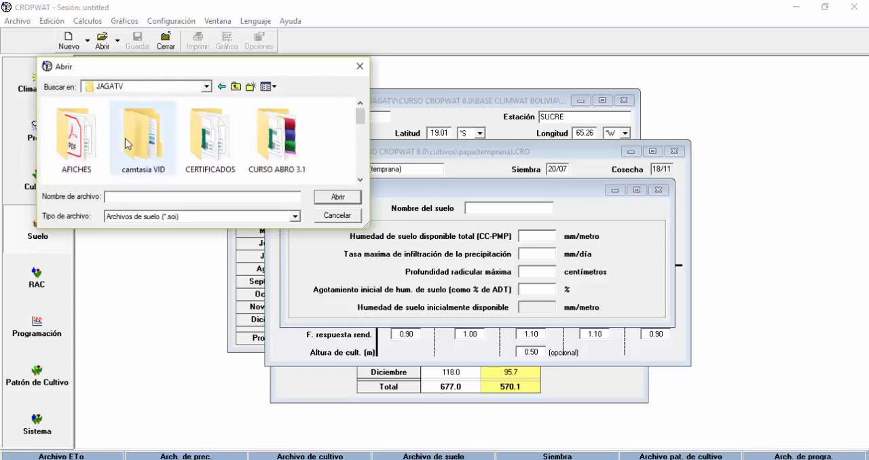
pyautogui.scroll(-3, 170, 152)
pyautogui.doubleClick(76, 158)
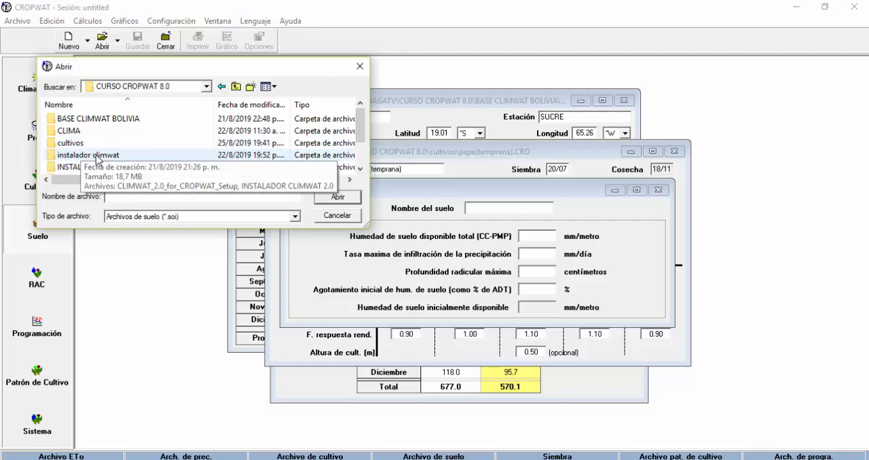
pyautogui.scroll(-1, 97, 157)
pyautogui.doubleClick(78, 155)
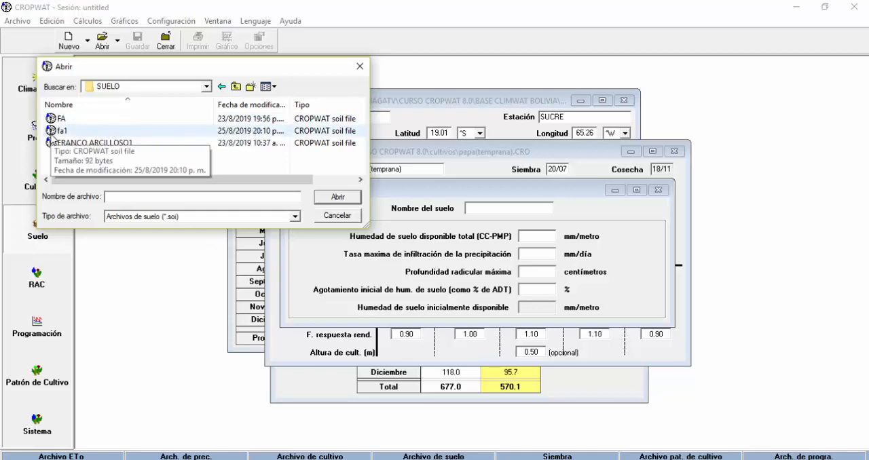
pyautogui.click(99, 144)
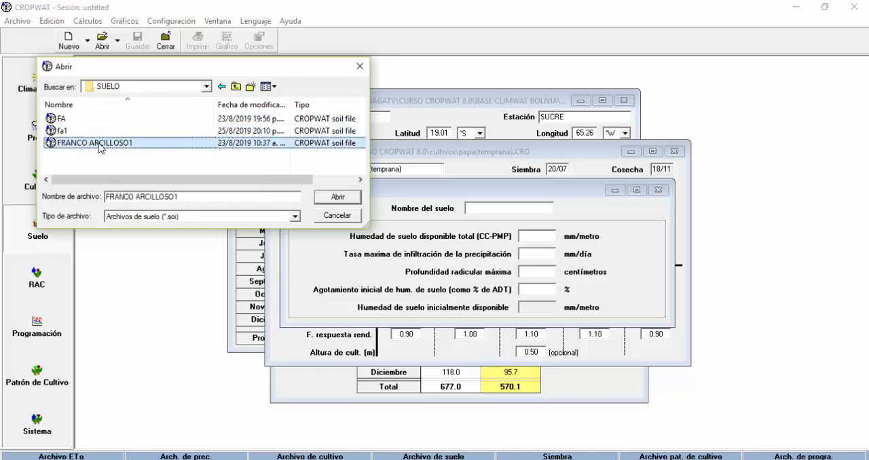
pyautogui.click(337, 197)
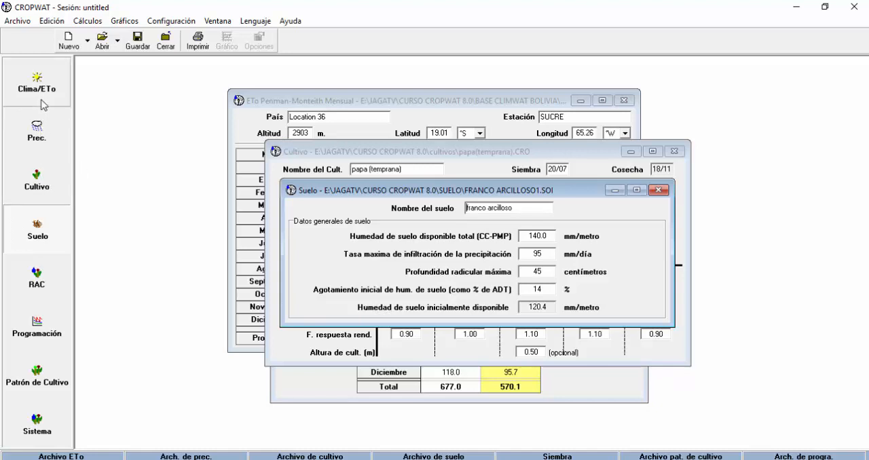
# Calculate the crop water requirements and generate the crop irrigation schedule, repositioning the result windows and widening the schedule window
pyautogui.click(37, 280)
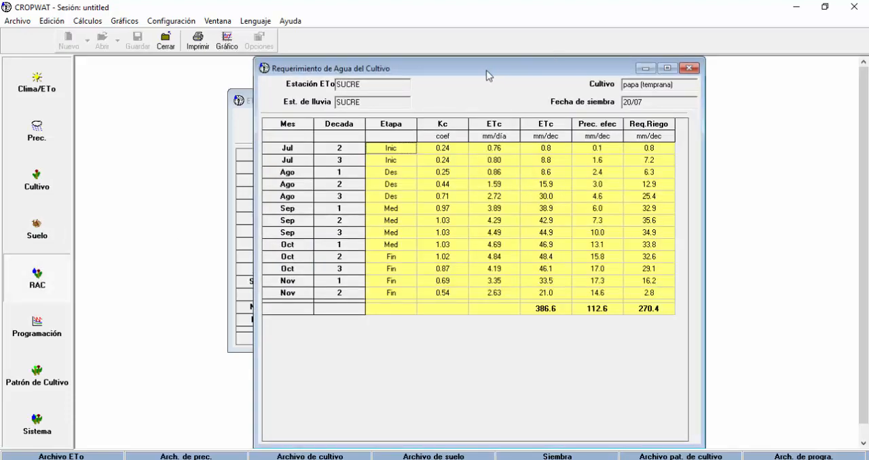
pyautogui.moveTo(487, 72); pyautogui.dragTo(427, 67)
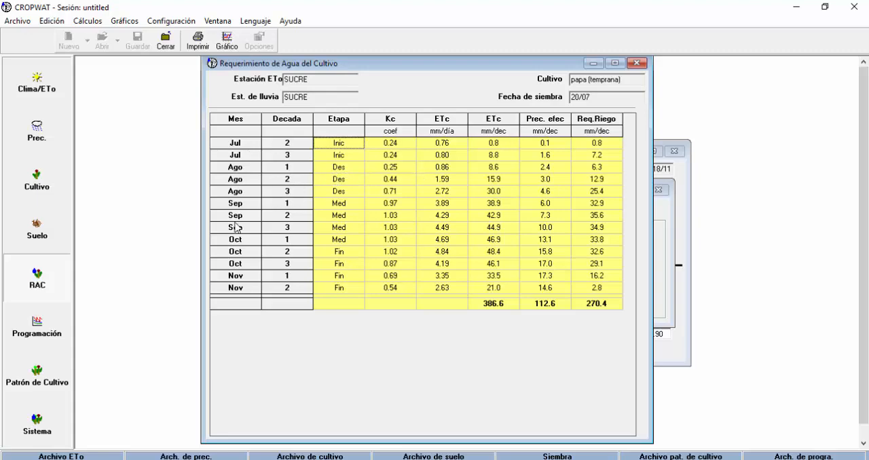
pyautogui.click(39, 332)
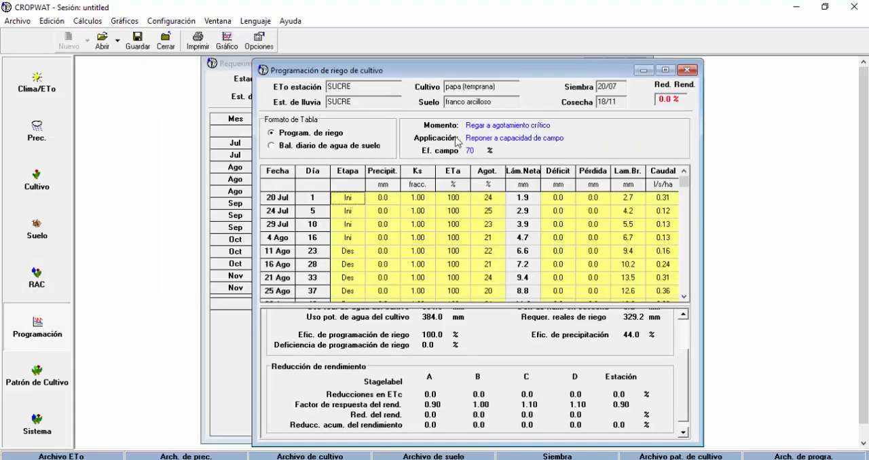
pyautogui.moveTo(449, 70); pyautogui.dragTo(377, 69)
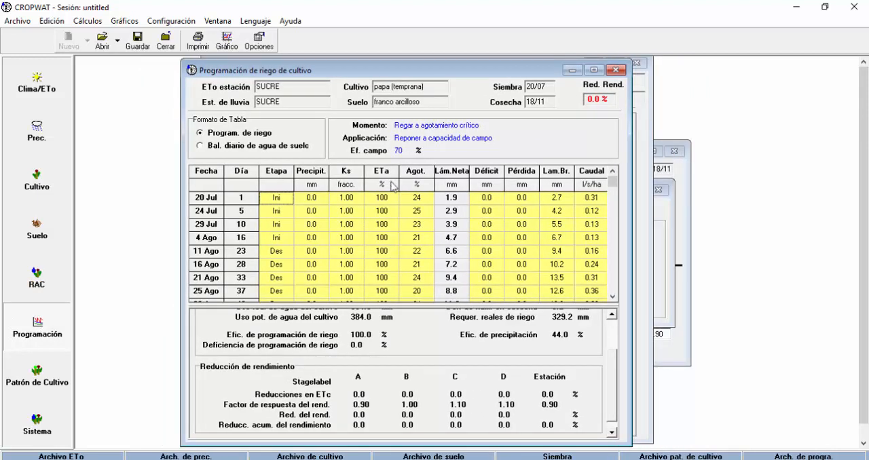
pyautogui.moveTo(631, 241); pyautogui.dragTo(693, 228)
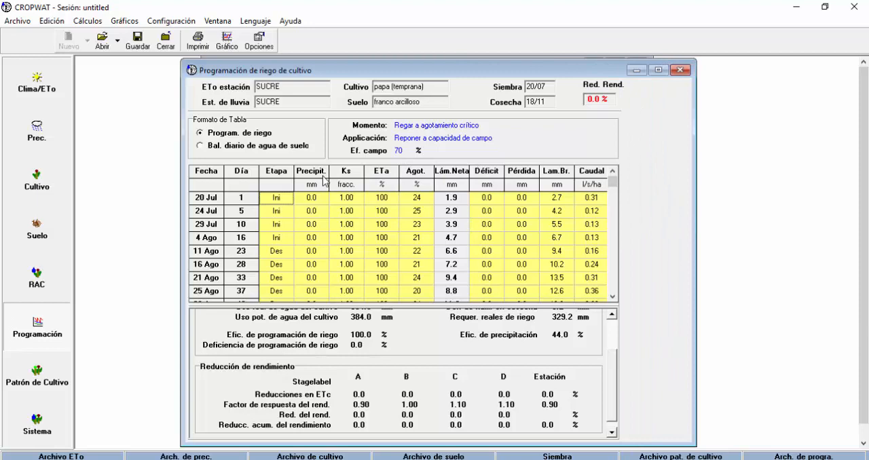
# Review the irrigation schedule table from the sowing date through harvest and return to its first row
pyautogui.press('Down')
pyautogui.press('Down')
pyautogui.press('Down')
pyautogui.press('Down')
pyautogui.press('Down')
pyautogui.press('Down')
pyautogui.press('Down')
pyautogui.press('Down')
pyautogui.press('Down')
pyautogui.press('Down')
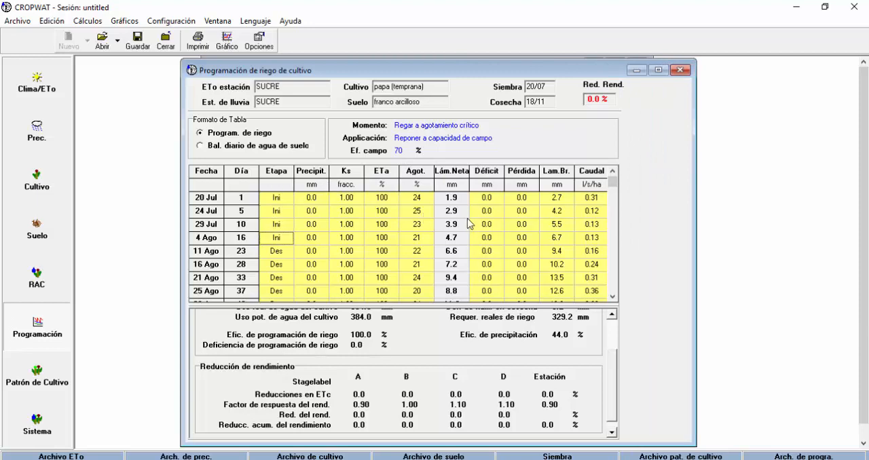
pyautogui.press('Down')
pyautogui.press('Down')
pyautogui.press('Down')
pyautogui.press('Down')
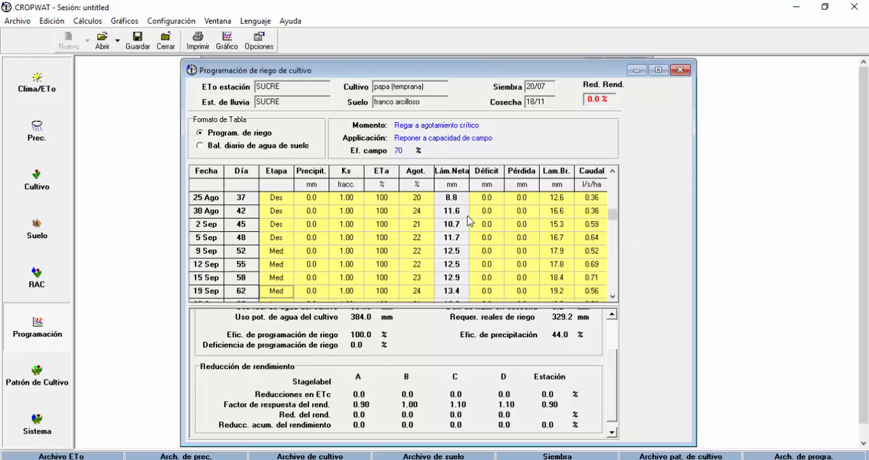
pyautogui.press('Down')
pyautogui.press('Down')
pyautogui.press('Down')
pyautogui.press('Down')
pyautogui.press('Down')
pyautogui.press('Down')
pyautogui.press('Down')
pyautogui.press('Down')
pyautogui.press('Down')
pyautogui.press('Down')
pyautogui.press('Down')
pyautogui.press('Down')
pyautogui.press('Down')
pyautogui.press('Down')
pyautogui.press('Down')
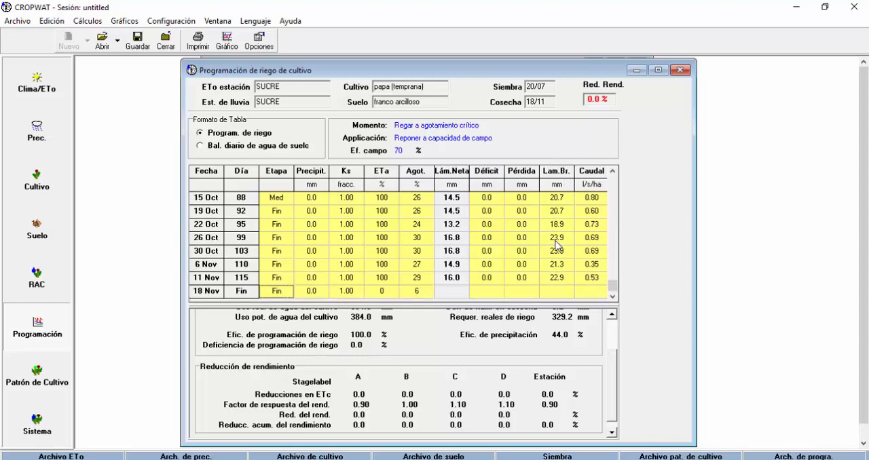
pyautogui.click(251, 266)
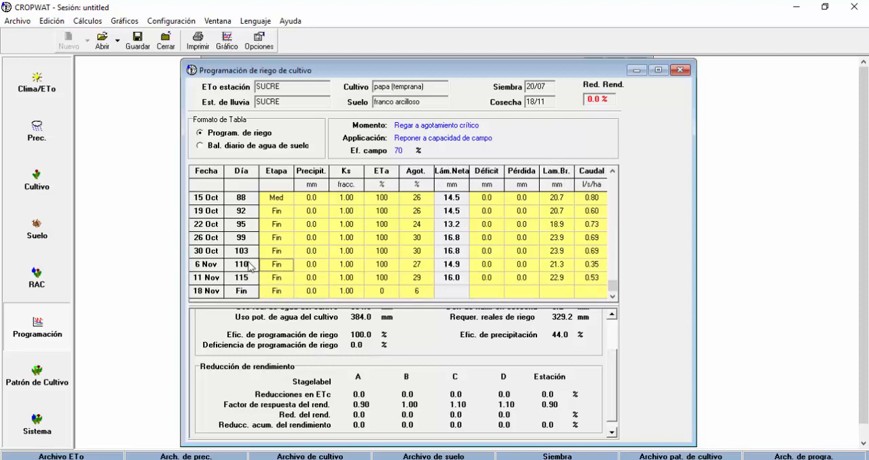
pyautogui.press('Up')
pyautogui.press('Up')
pyautogui.press('Up')
pyautogui.press('Up')
pyautogui.press('Up')
pyautogui.press('Up')
pyautogui.press('Up')
pyautogui.press('Up')
pyautogui.press('Up')
pyautogui.press('Up')
pyautogui.press('Up')
pyautogui.press('Up')
pyautogui.press('Up')
pyautogui.press('Up')
pyautogui.press('Up')
pyautogui.press('Up')
pyautogui.press('Up')
pyautogui.press('Up')
pyautogui.press('Up')
pyautogui.press('Up')
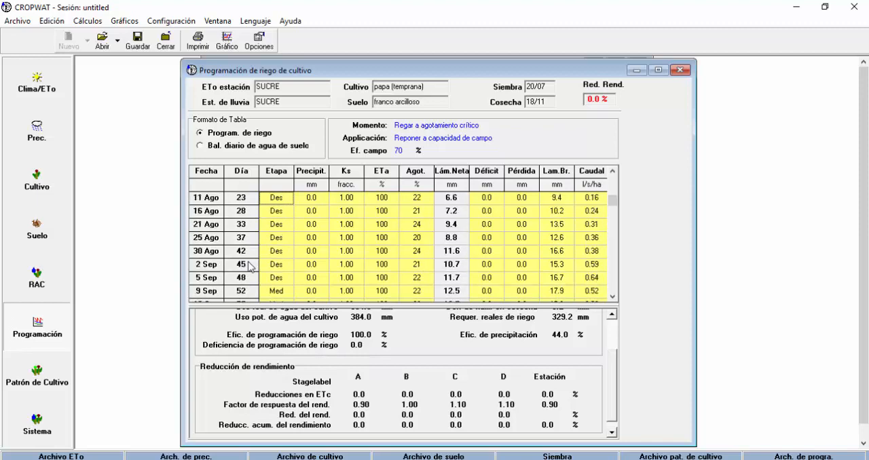
pyautogui.press('Up')
pyautogui.press('Up')
pyautogui.press('Up')
pyautogui.press('Up')
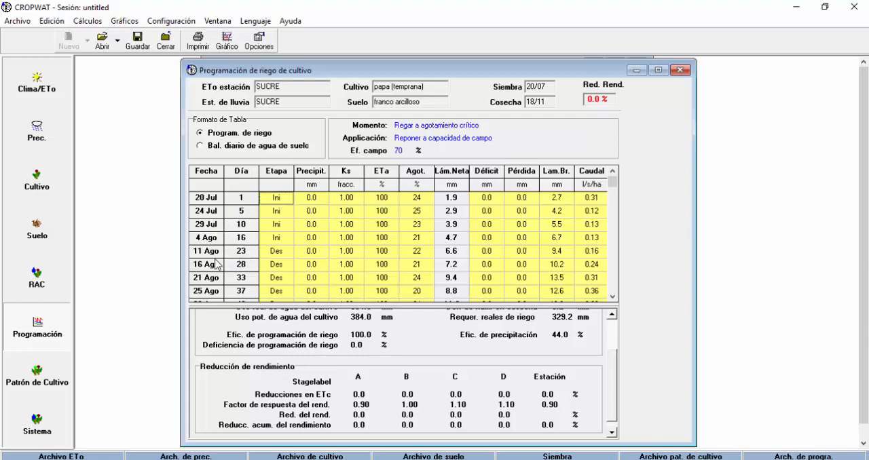
# Examine the schedule's irrigation dates, deficit, gross depth and flow columns across all growth stages
pyautogui.press('Down')
pyautogui.press('Down')
pyautogui.press('Down')
pyautogui.press('Down')
pyautogui.press('Down')
pyautogui.press('Down')
pyautogui.press('Down')
pyautogui.press('Down')
pyautogui.press('Down')
pyautogui.press('Down')
pyautogui.press('Down')
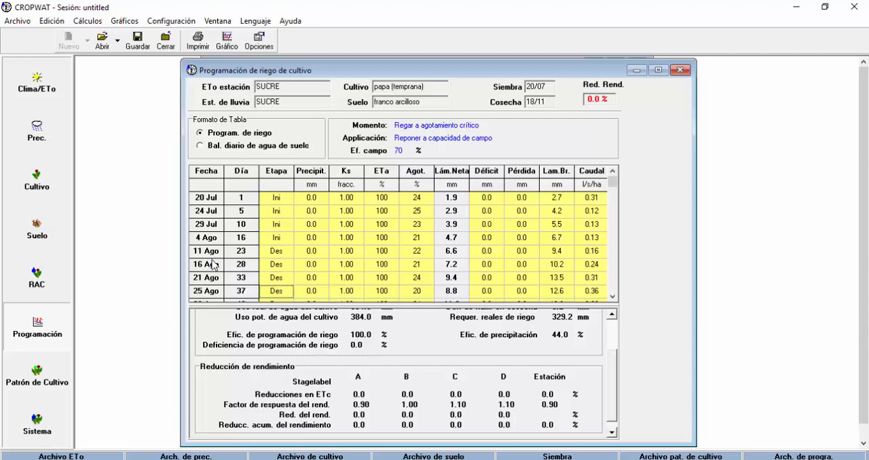
pyautogui.press('Down')
pyautogui.press('Down')
pyautogui.press('Down')
pyautogui.press('Down')
pyautogui.press('Down')
pyautogui.press('Down')
pyautogui.press('Down')
pyautogui.press('Down')
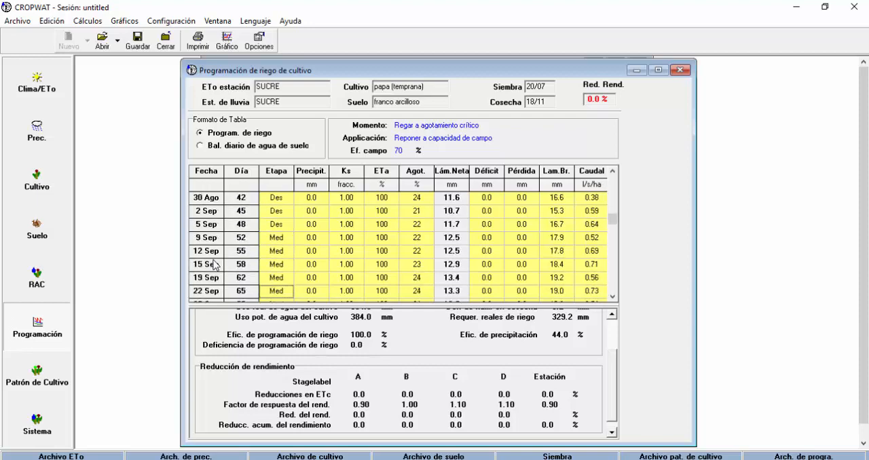
pyautogui.press('Down')
pyautogui.press('Down')
pyautogui.press('Down')
pyautogui.press('Down')
pyautogui.press('Down')
pyautogui.press('Down')
pyautogui.press('Down')
pyautogui.press('Down')
pyautogui.press('Down')
pyautogui.press('Down')
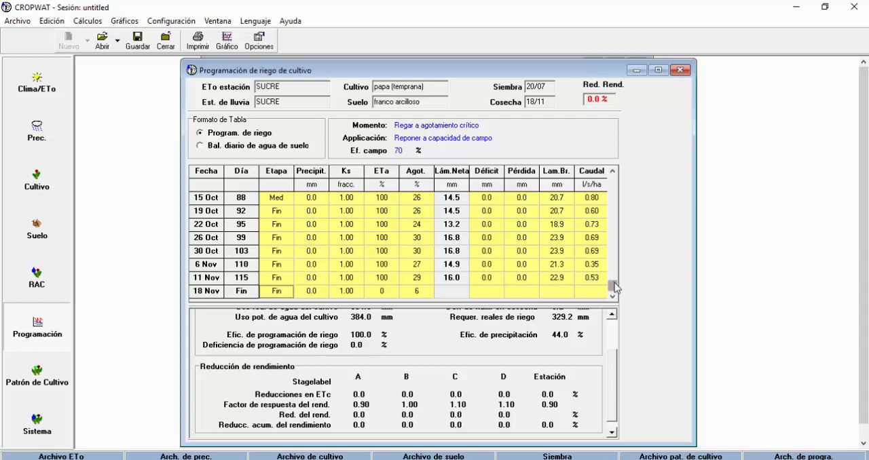
pyautogui.moveTo(613, 290); pyautogui.dragTo(614, 184)
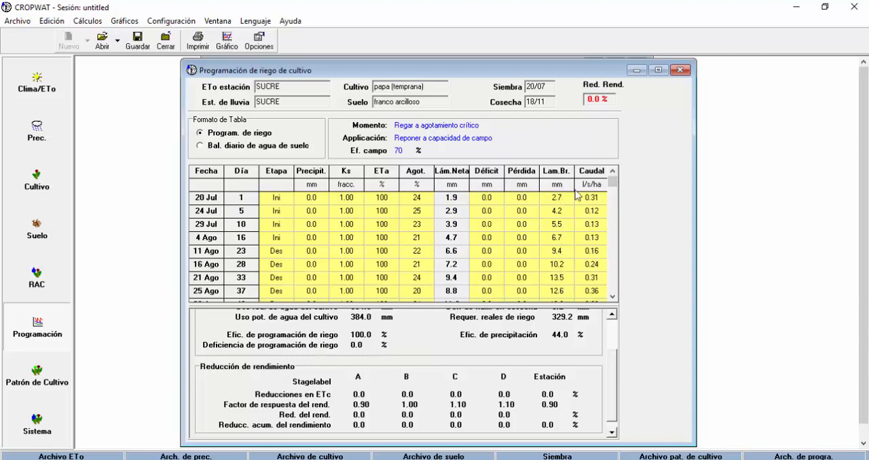
pyautogui.moveTo(613, 184); pyautogui.dragTo(613, 238)
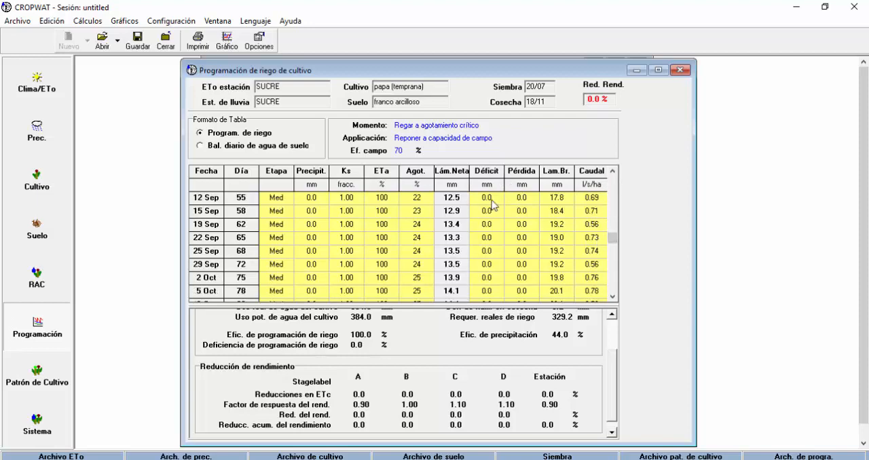
pyautogui.moveTo(613, 239)
pyautogui.mouseDown()
pyautogui.moveTo(610, 286)
pyautogui.moveTo(613, 171)
pyautogui.mouseUp()
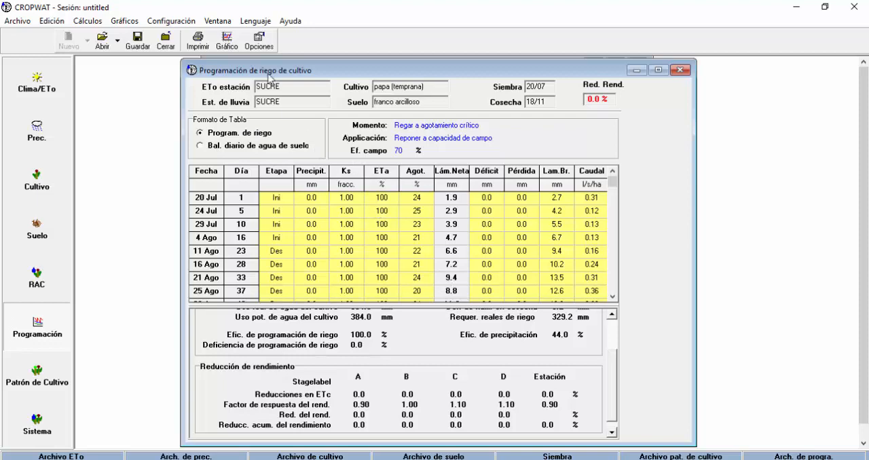
# Display the irrigation schedule graph to examine soil water depletion over the days after sowing, and close it
pyautogui.click(227, 44)
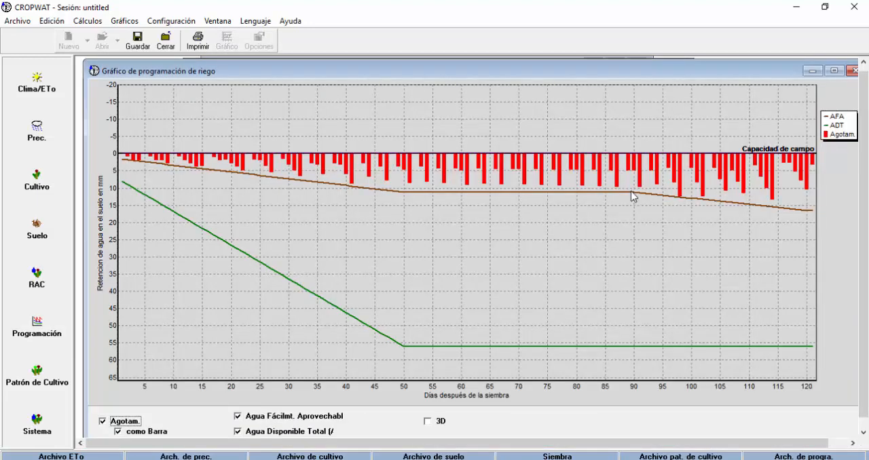
pyautogui.moveTo(512, 65); pyautogui.dragTo(497, 64)
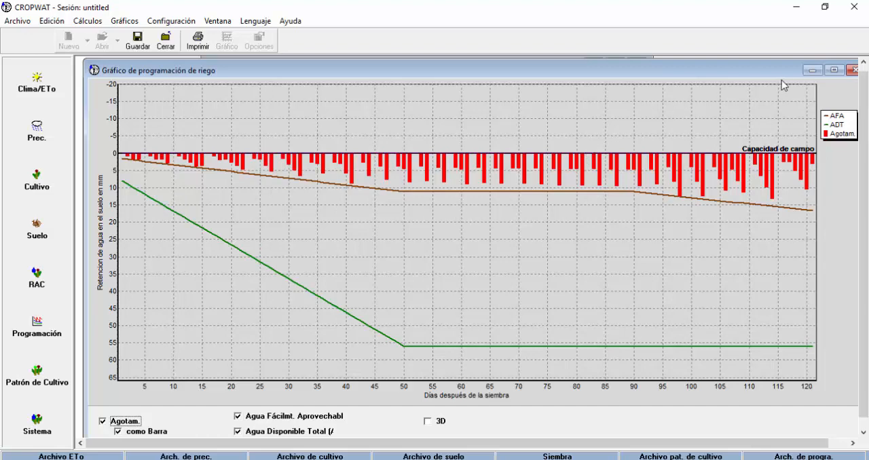
pyautogui.moveTo(742, 72); pyautogui.dragTo(726, 74)
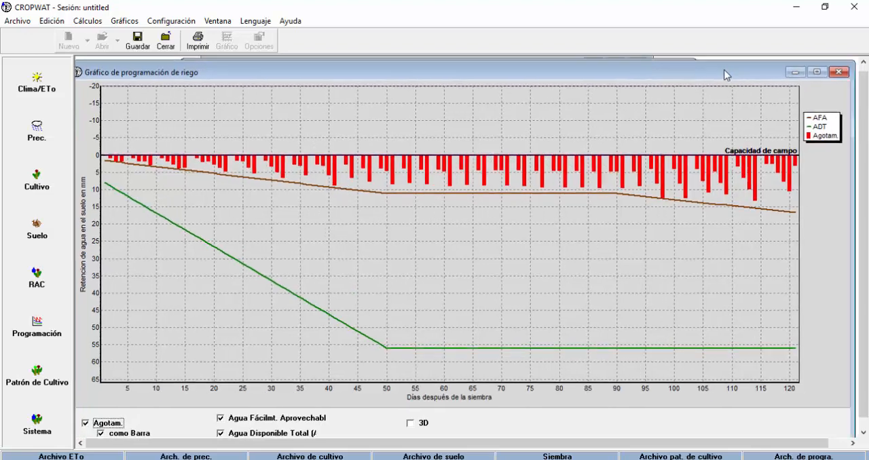
pyautogui.click(840, 72)
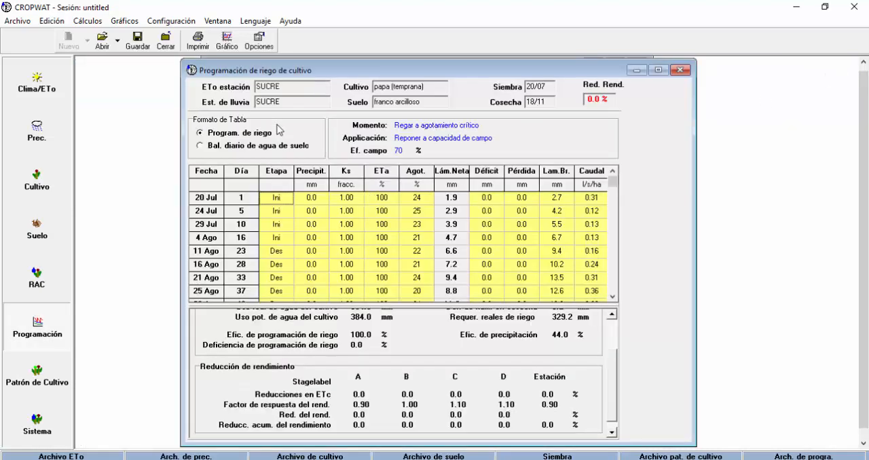
# Open the irrigation scheduling options and set the irrigation efficiency to 75%
pyautogui.click(261, 40)
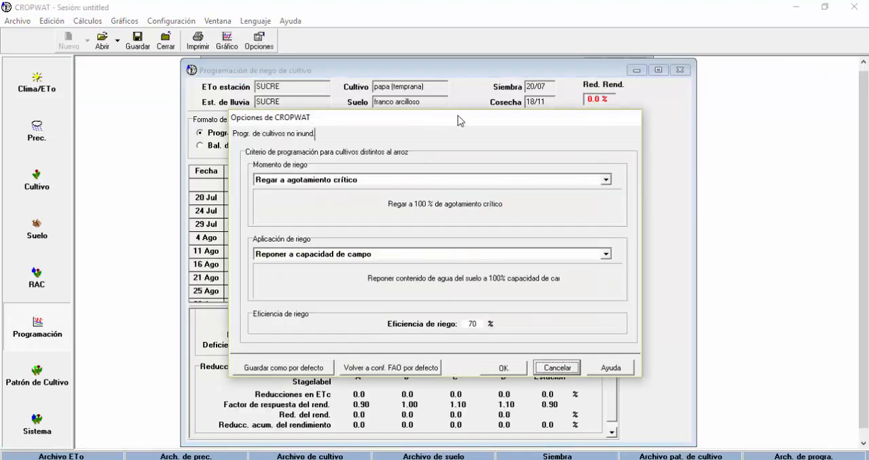
pyautogui.moveTo(480, 122); pyautogui.dragTo(347, 82)
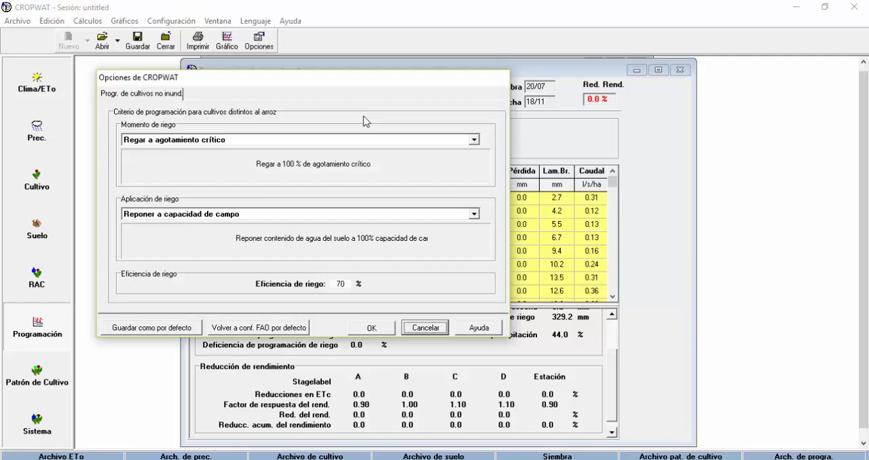
pyautogui.moveTo(272, 79); pyautogui.dragTo(479, 89)
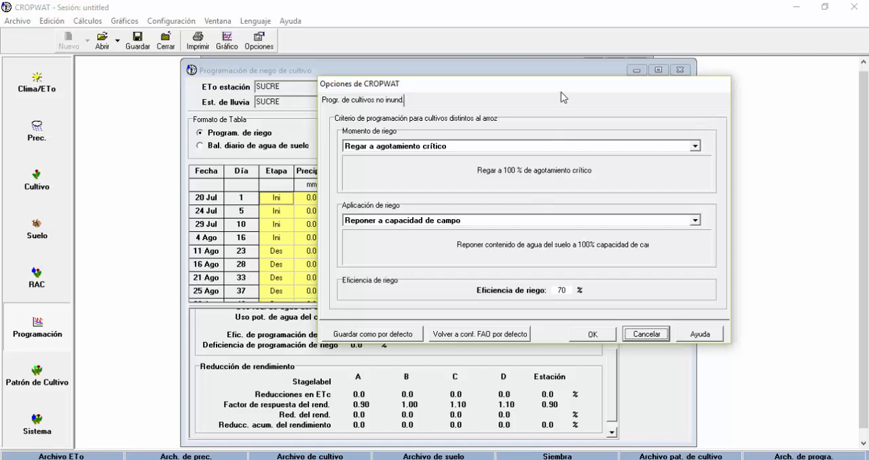
pyautogui.moveTo(561, 92); pyautogui.dragTo(430, 106)
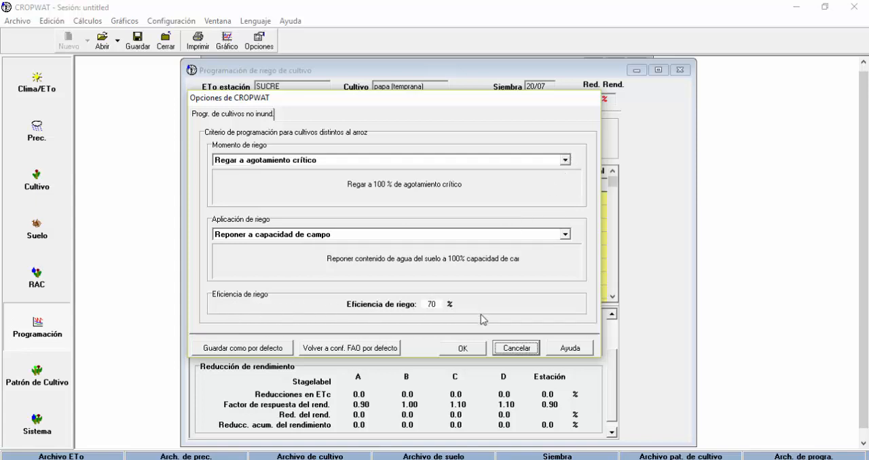
pyautogui.click(437, 304)
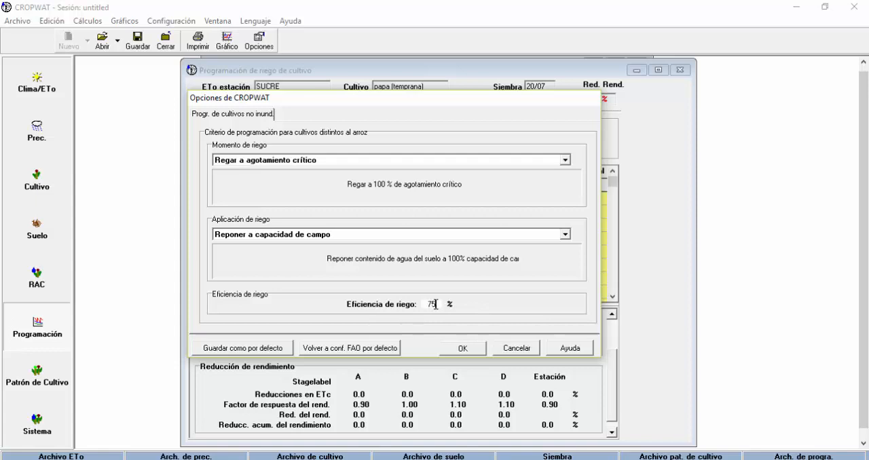
# Set the irrigation timing to "Regar a intérvalo fijo por etapa" with 12 days for the initial, development, mid and late-season stages
pyautogui.click(565, 161)
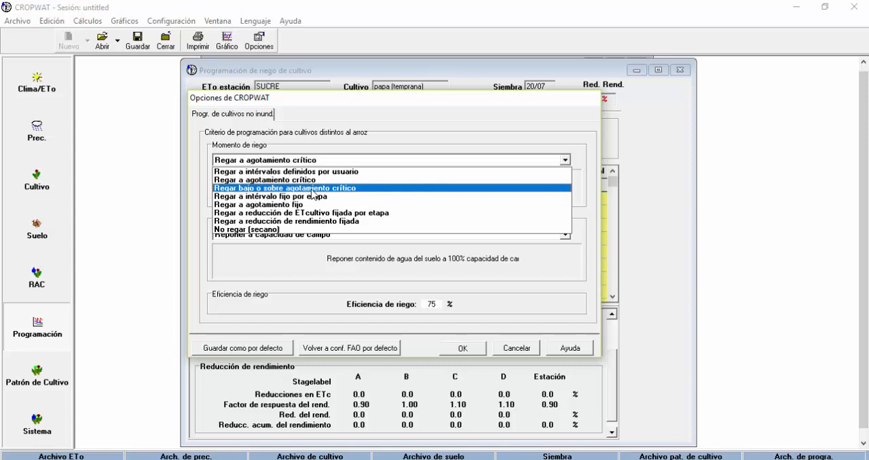
pyautogui.click(319, 188)
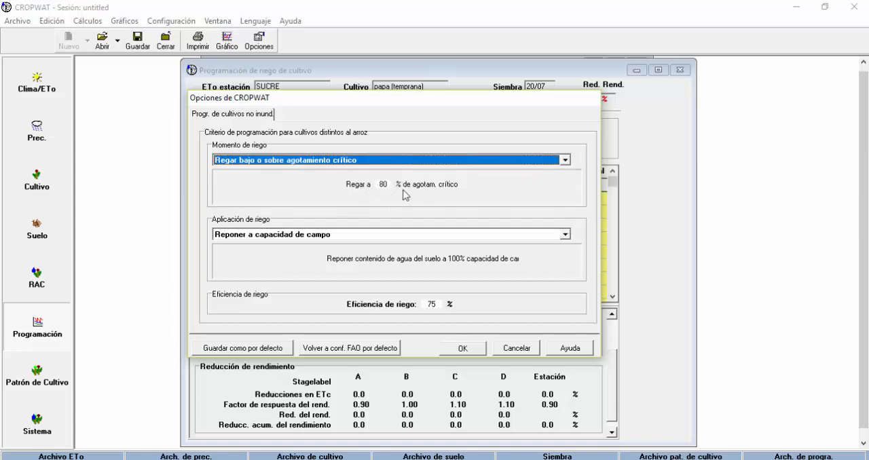
pyautogui.click(565, 161)
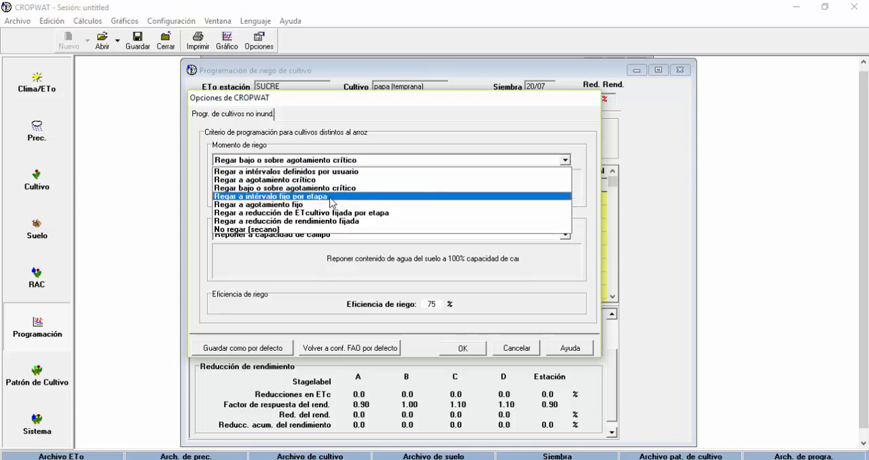
pyautogui.click(311, 197)
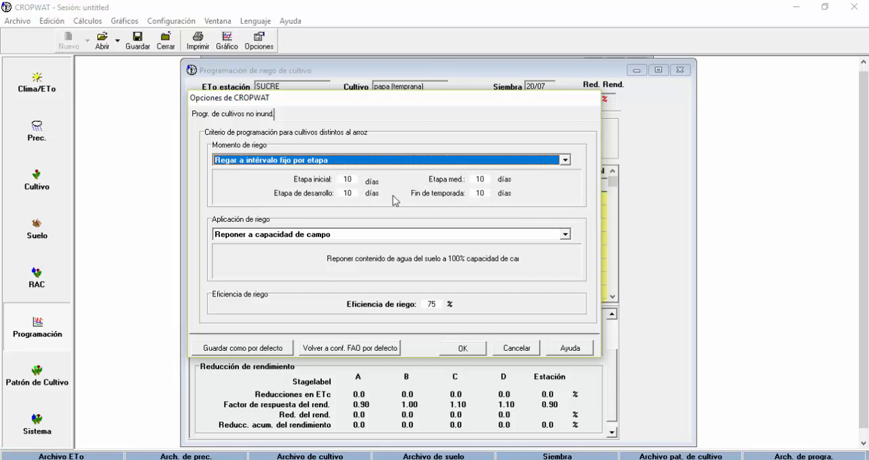
pyautogui.doubleClick(349, 179)
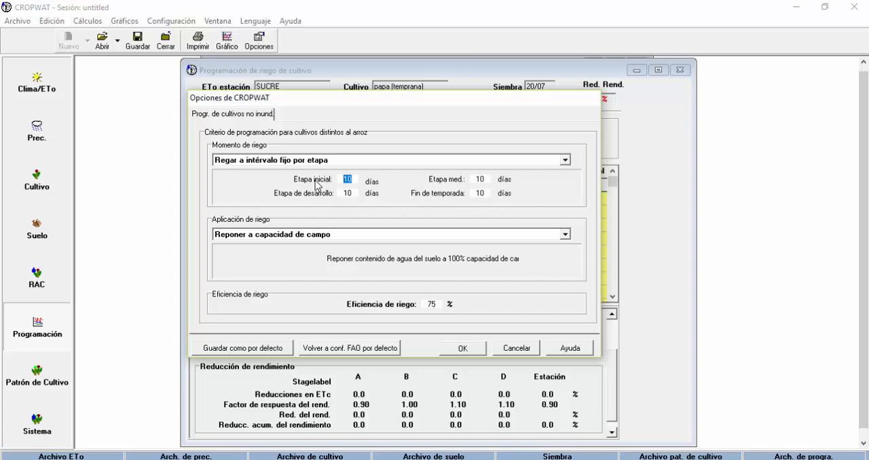
pyautogui.write('12')
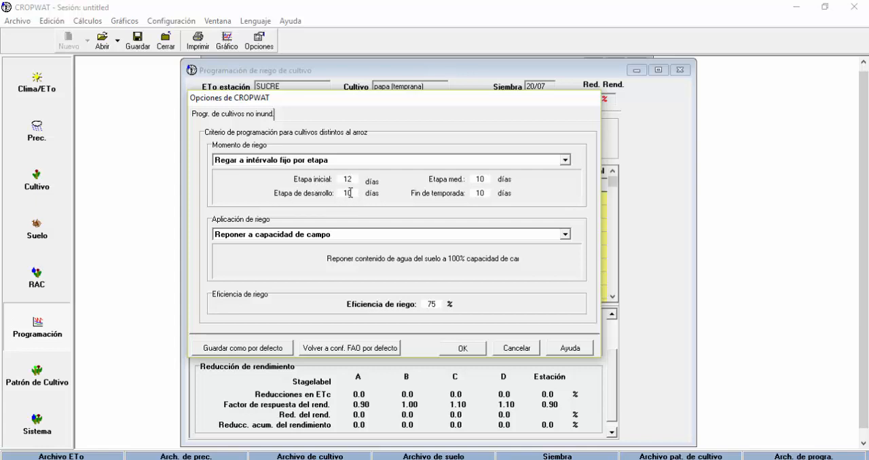
pyautogui.moveTo(355, 194); pyautogui.dragTo(322, 193)
pyautogui.write('12')
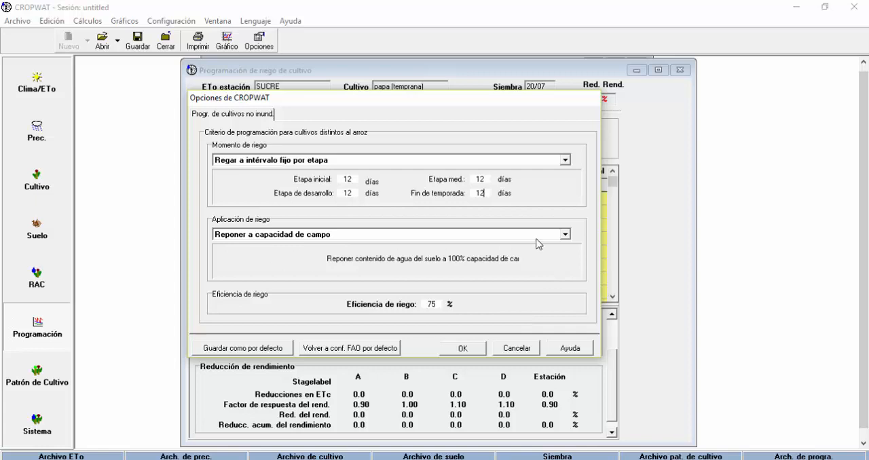
# Set the irrigation application to "Reponer a capacidad de campo" and accept the scheduling options
pyautogui.click(565, 235)
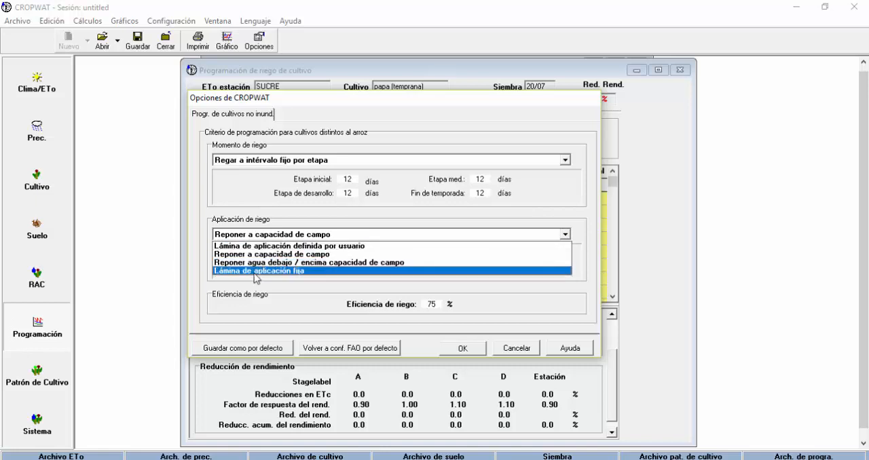
pyautogui.click(318, 271)
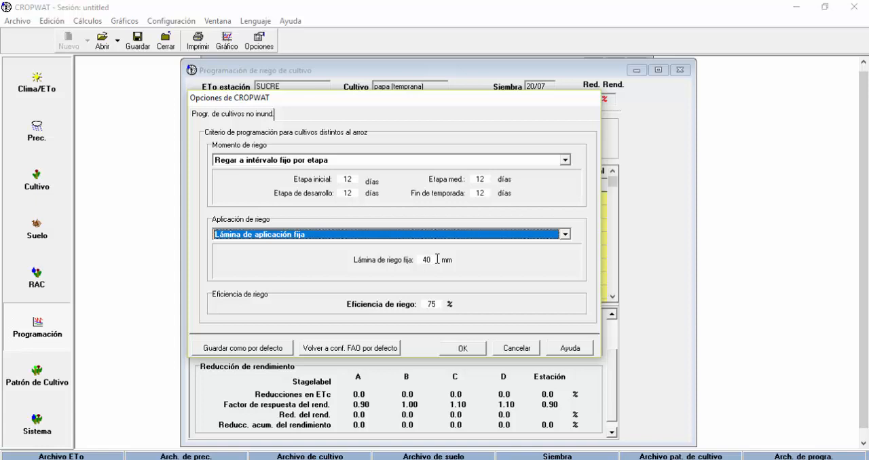
pyautogui.click(565, 235)
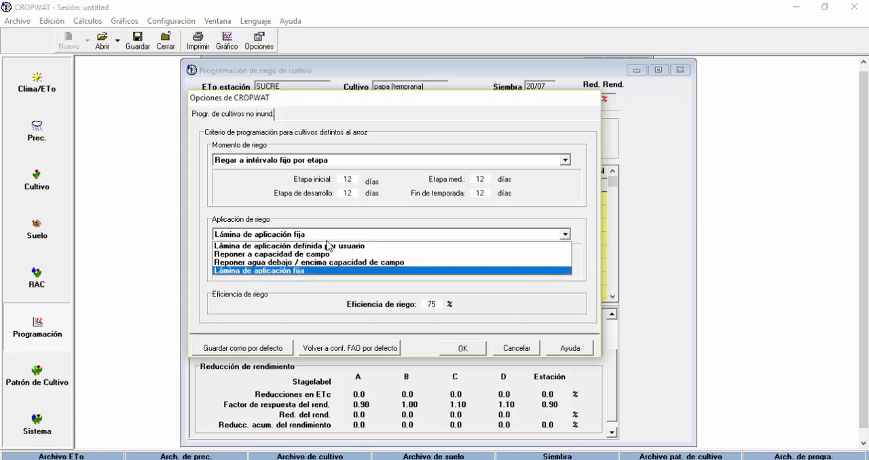
pyautogui.click(266, 256)
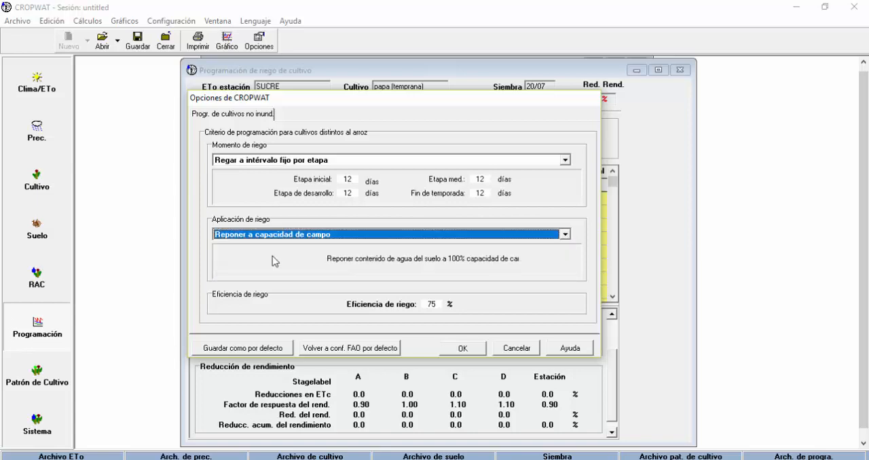
pyautogui.click(463, 350)
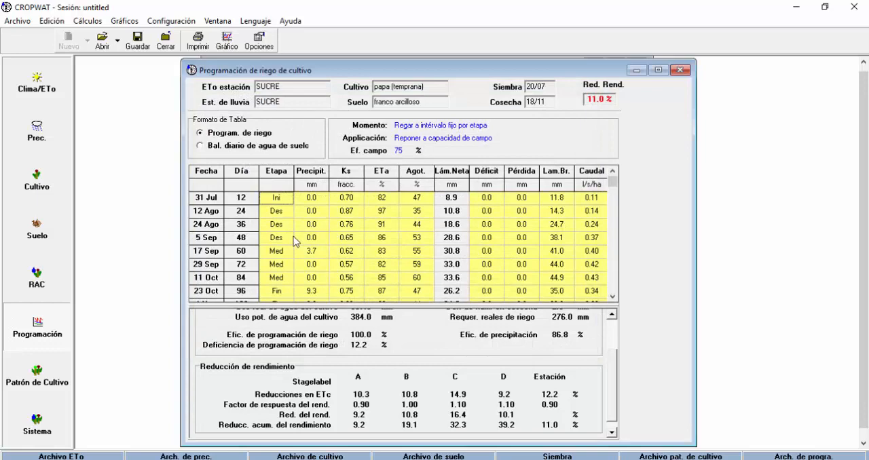
# Review the recalculated fixed-interval irrigation schedule table from the first irrigation through harvest
pyautogui.press('Down')
pyautogui.press('Down')
pyautogui.press('Down')
pyautogui.press('Down')
pyautogui.scroll(-6, 254, 214)
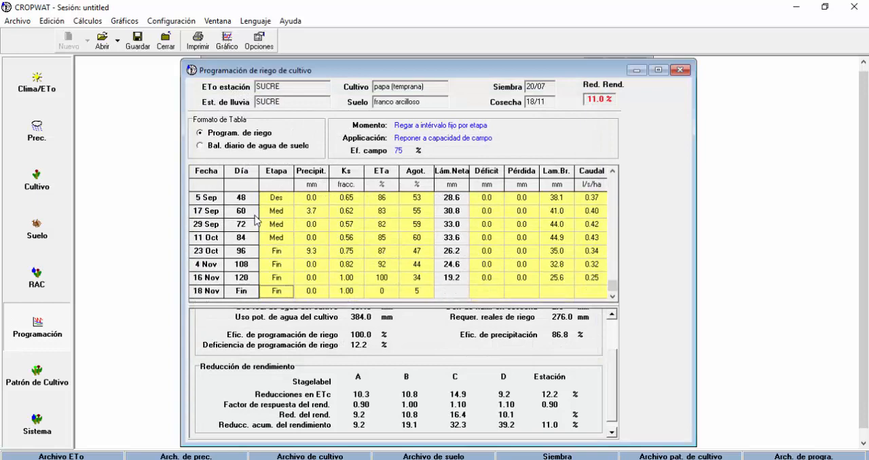
pyautogui.scroll(10, 254, 214)
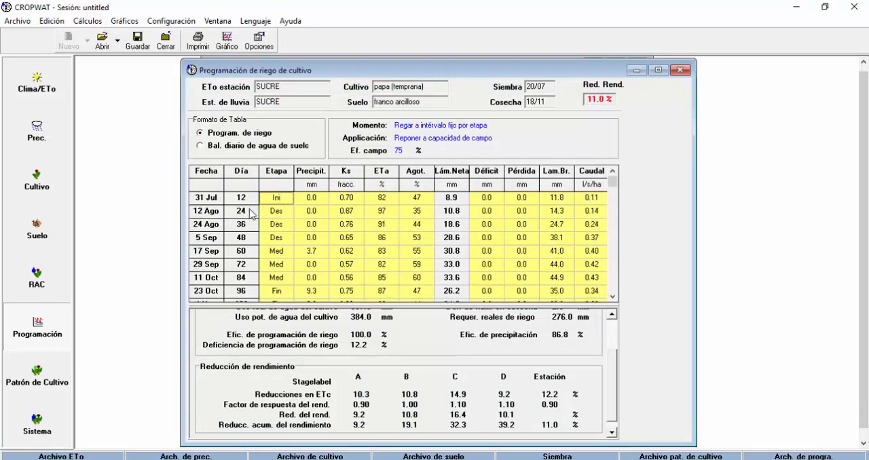
pyautogui.scroll(-10, 251, 235)
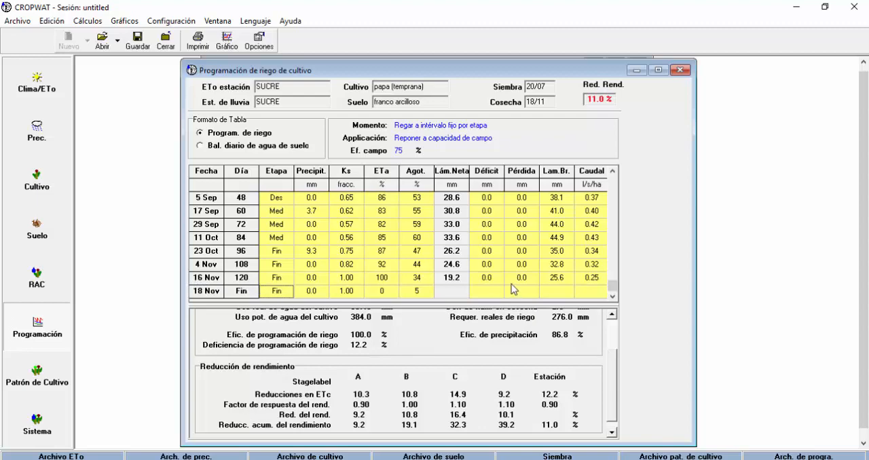
pyautogui.moveTo(613, 287); pyautogui.dragTo(613, 190)
pyautogui.press('Up')
pyautogui.press('Up')
pyautogui.press('Up')
pyautogui.press('Up')
pyautogui.press('Up')
pyautogui.press('Up')
pyautogui.press('Up')
pyautogui.press('Up')
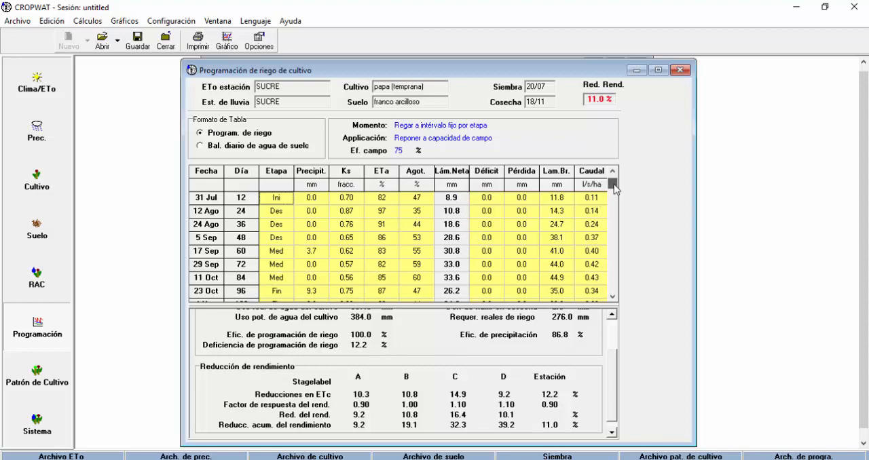
pyautogui.moveTo(616, 189); pyautogui.dragTo(608, 301)
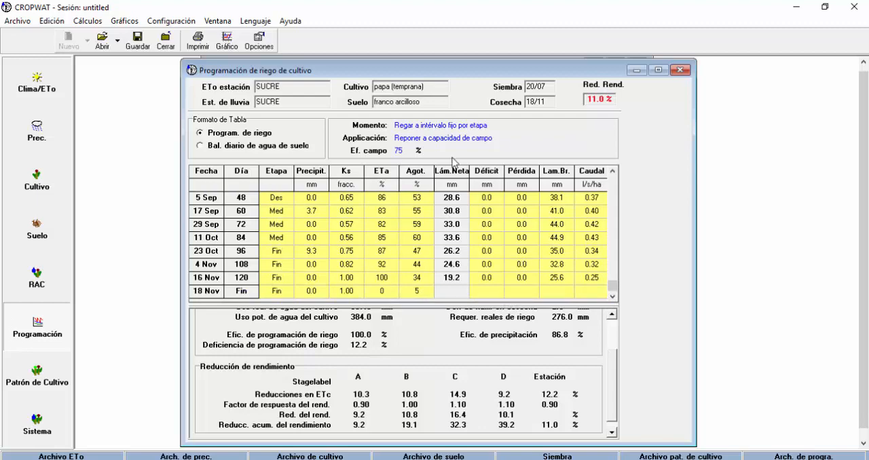
# Display the graph of the fixed-interval irrigation schedule to examine soil water depletion, and close it
pyautogui.click(264, 39)
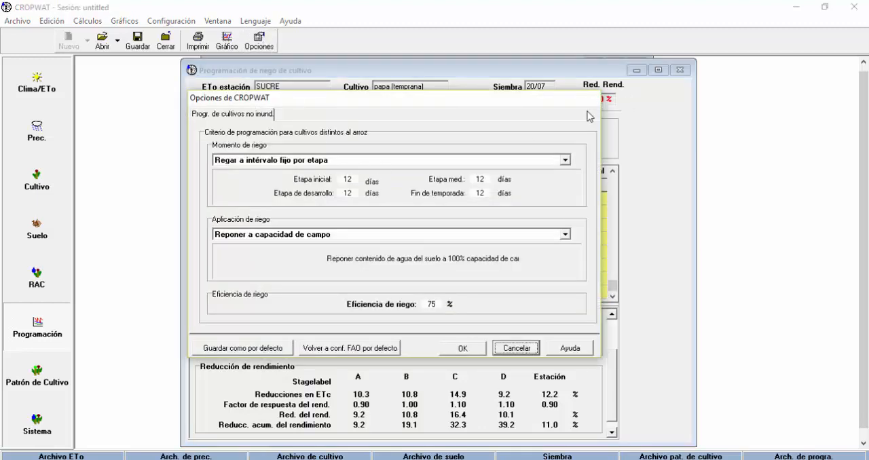
pyautogui.click(521, 348)
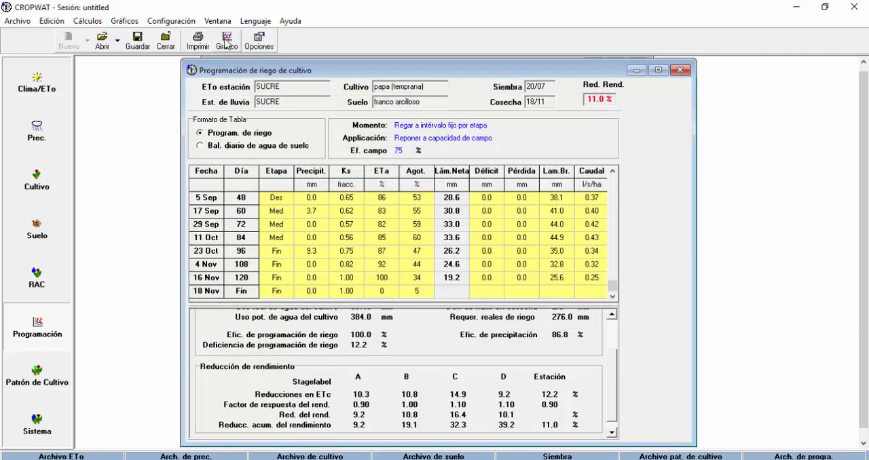
pyautogui.click(227, 41)
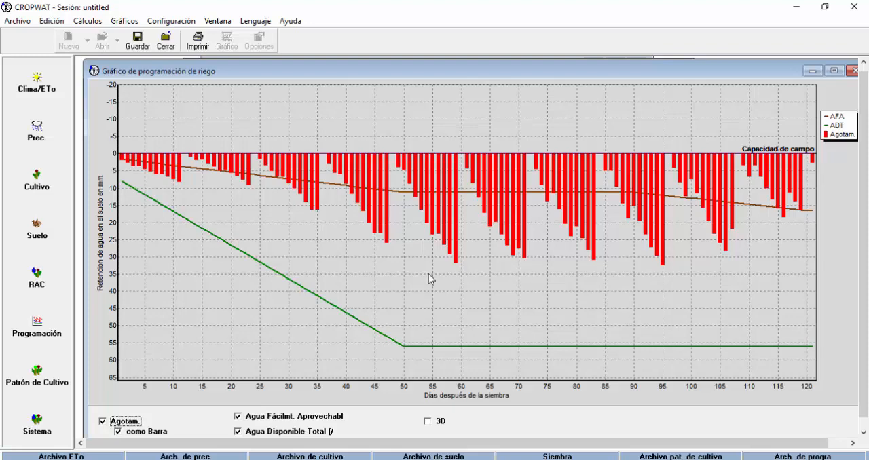
pyautogui.click(853, 71)
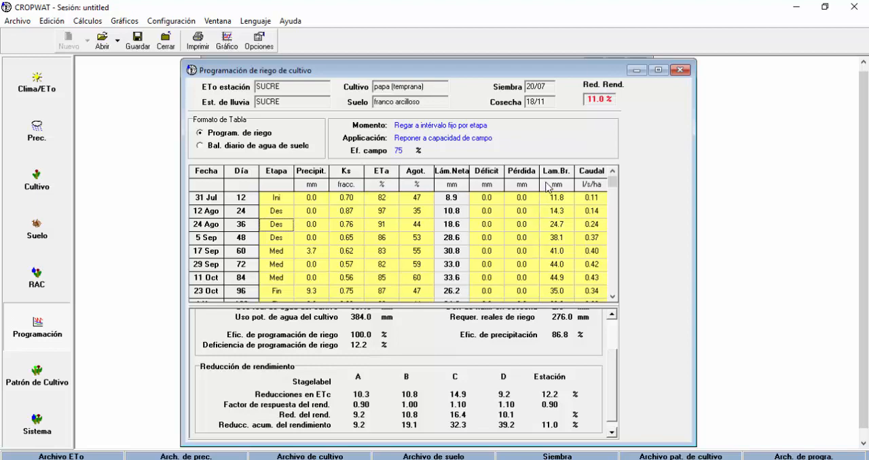
# Examine the totals and yield reduction sections of the fixed-interval schedule, and close the schedule window
pyautogui.moveTo(615, 379)
pyautogui.mouseDown()
pyautogui.moveTo(617, 335)
pyautogui.moveTo(613, 393)
pyautogui.mouseUp()
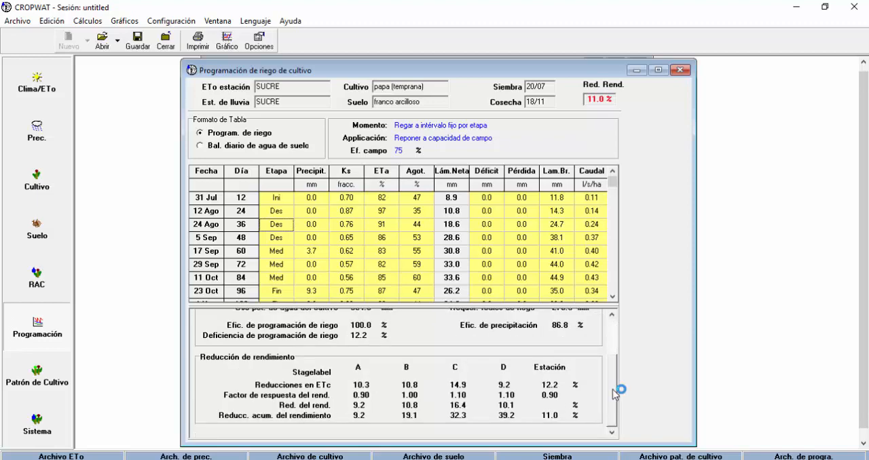
pyautogui.moveTo(617, 392); pyautogui.dragTo(615, 340)
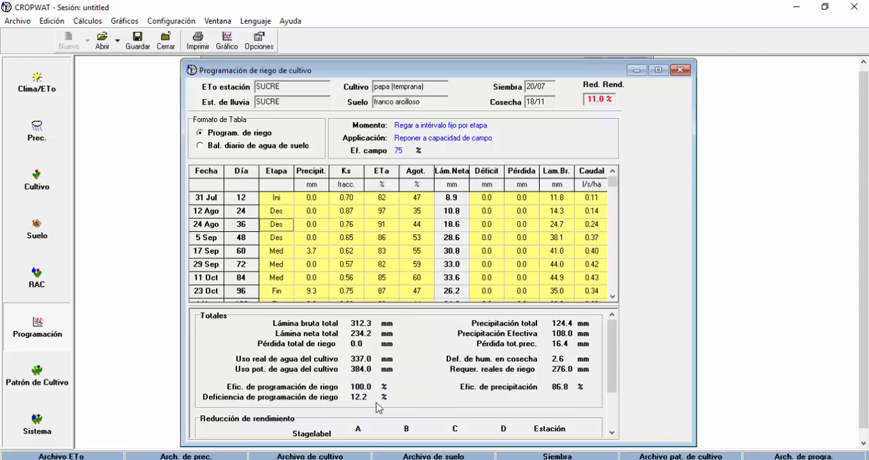
pyautogui.press('Down')
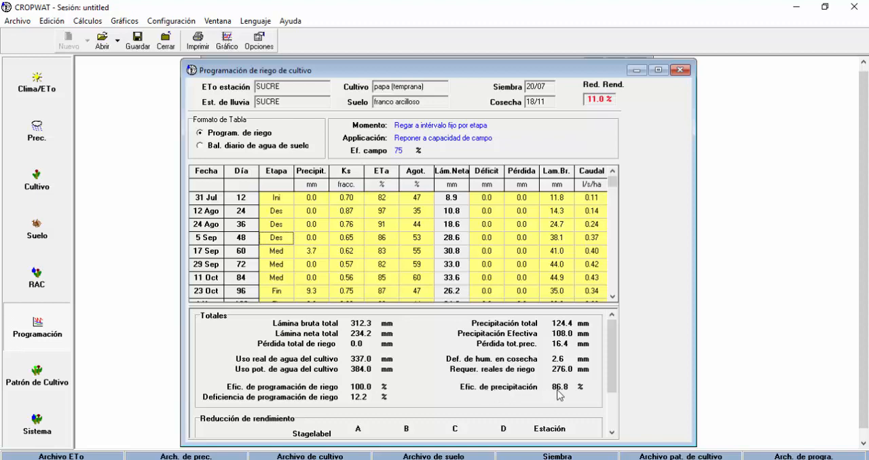
pyautogui.moveTo(613, 346)
pyautogui.mouseDown()
pyautogui.moveTo(613, 366)
pyautogui.moveTo(613, 341)
pyautogui.mouseUp()
pyautogui.moveTo(614, 338)
pyautogui.mouseDown()
pyautogui.moveTo(608, 410)
pyautogui.moveTo(613, 351)
pyautogui.mouseUp()
pyautogui.click(680, 77)
# Set the effective precipitation method of the monthly rainfall data to the FAO/AGLW dependable rain formula
pyautogui.click(54, 146)
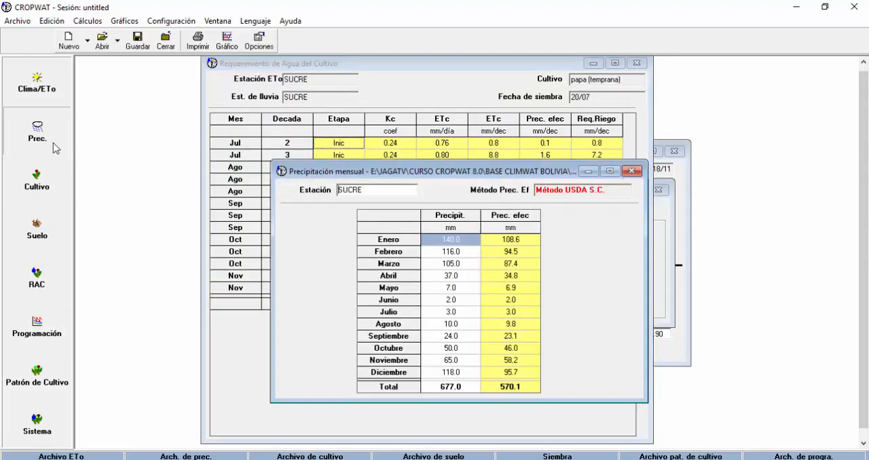
pyautogui.click(260, 42)
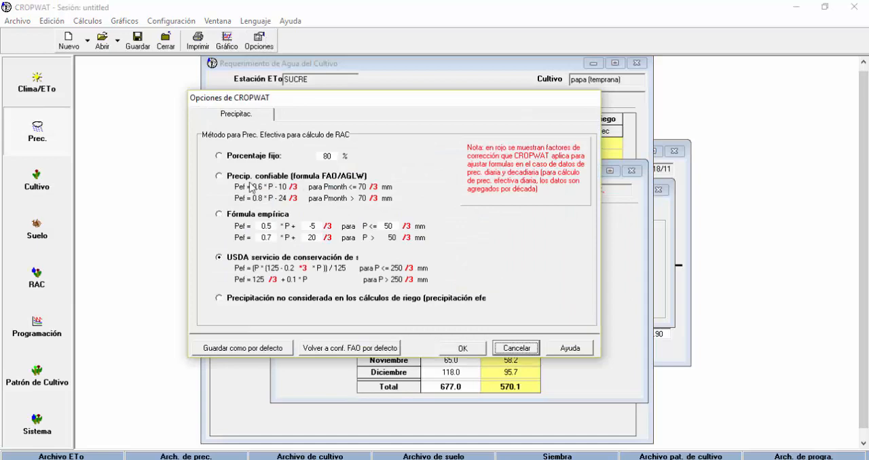
pyautogui.click(219, 176)
pyautogui.click(467, 350)
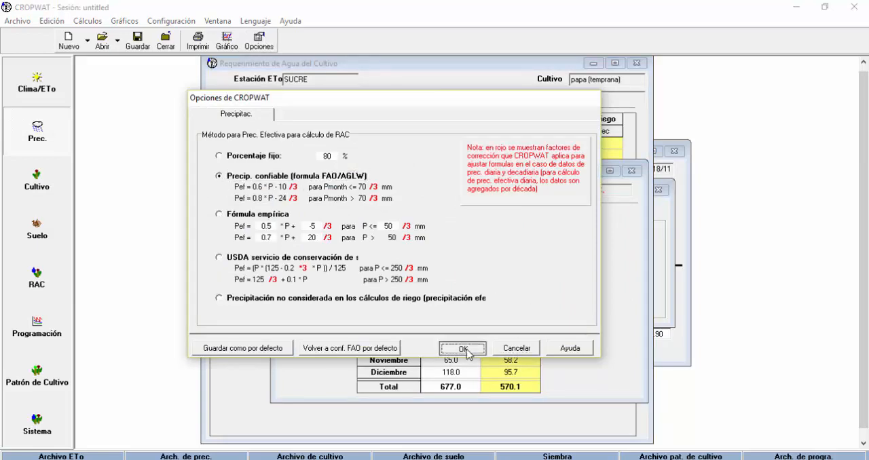
# Reopen the crop irrigation schedule and accept its current scheduling options
pyautogui.click(40, 331)
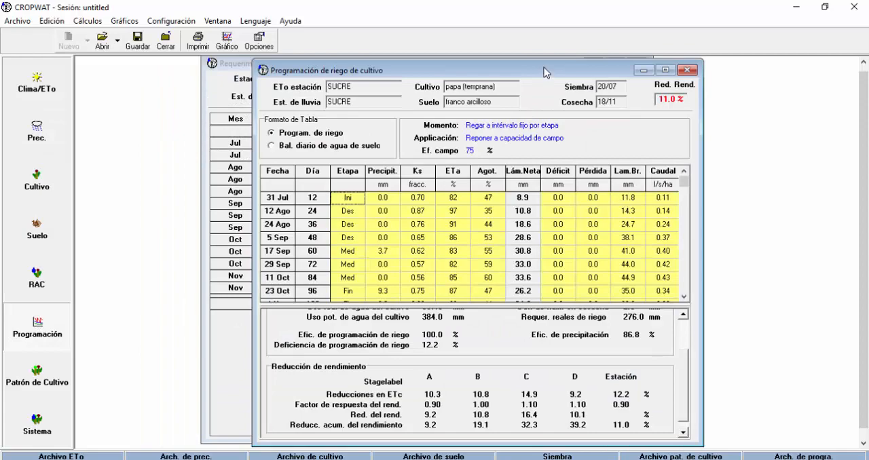
pyautogui.moveTo(544, 71); pyautogui.dragTo(420, 68)
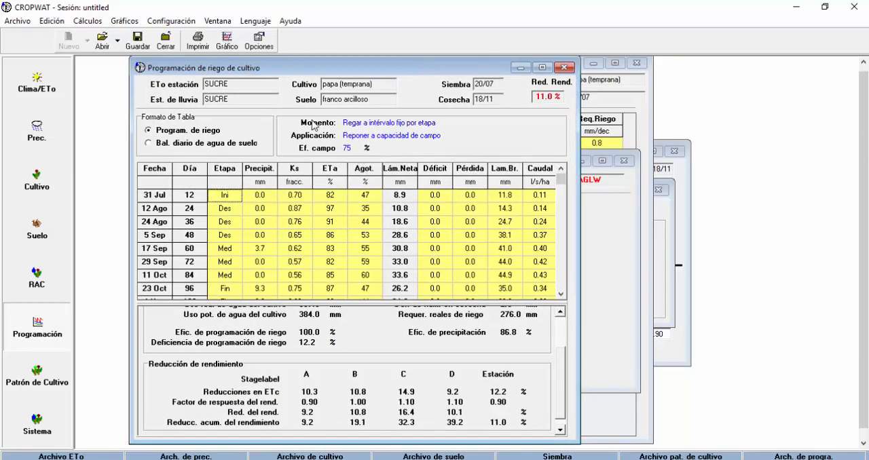
pyautogui.click(259, 38)
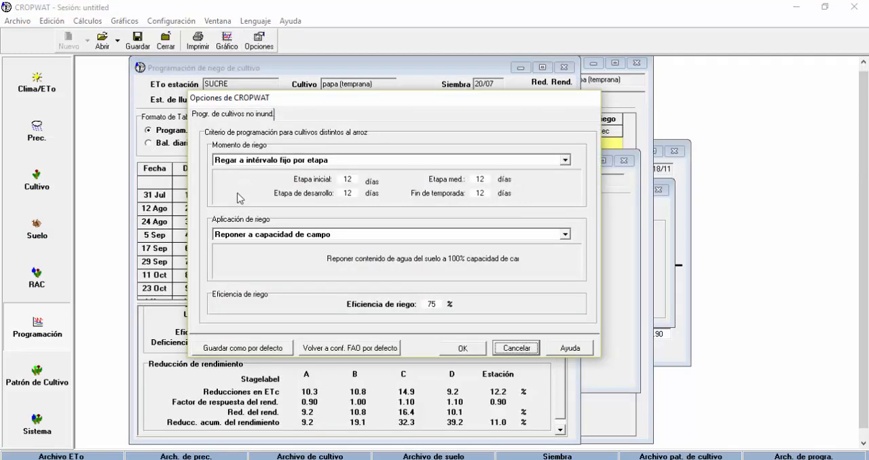
pyautogui.click(468, 349)
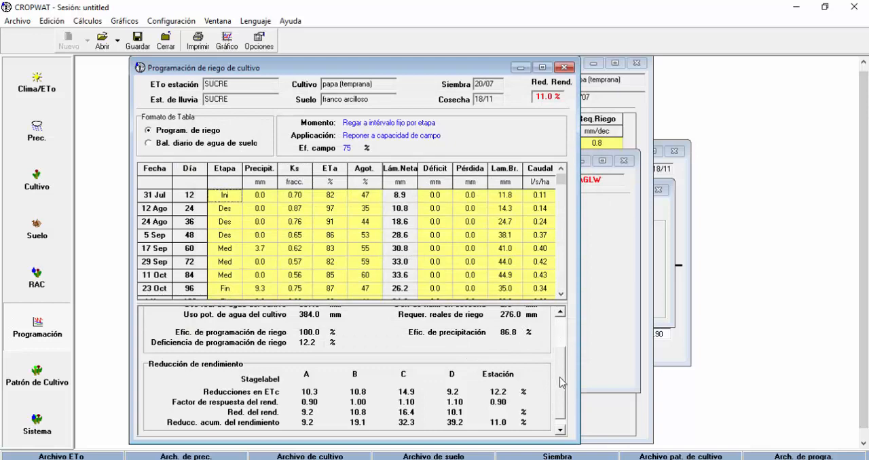
# Check the reopened schedule's totals, precipitation efficiency and yield reductions, and close the schedule
pyautogui.moveTo(565, 385); pyautogui.dragTo(564, 341)
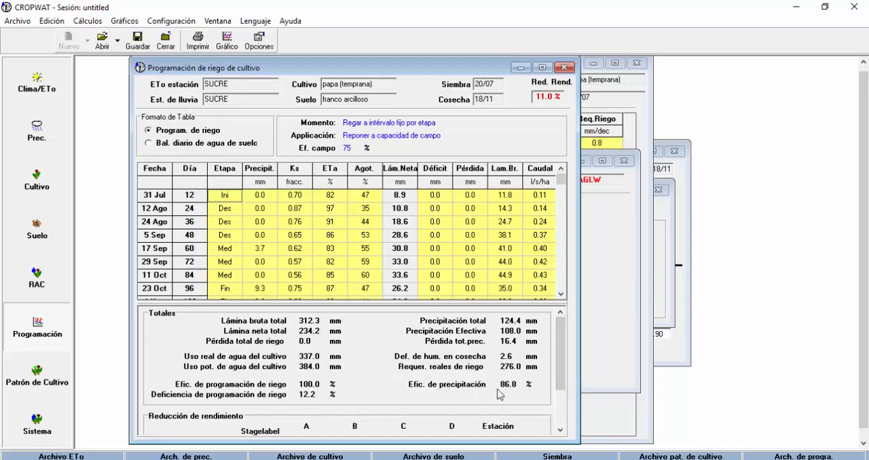
pyautogui.moveTo(561, 358); pyautogui.dragTo(556, 405)
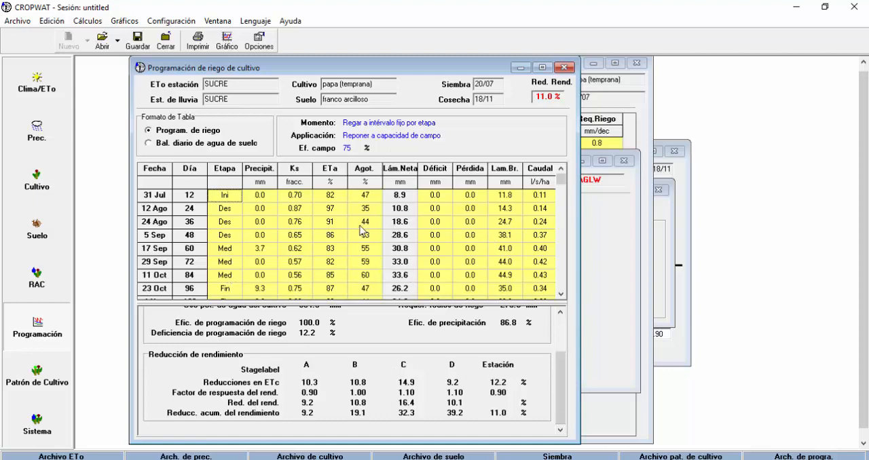
pyautogui.scroll(3, 561, 332)
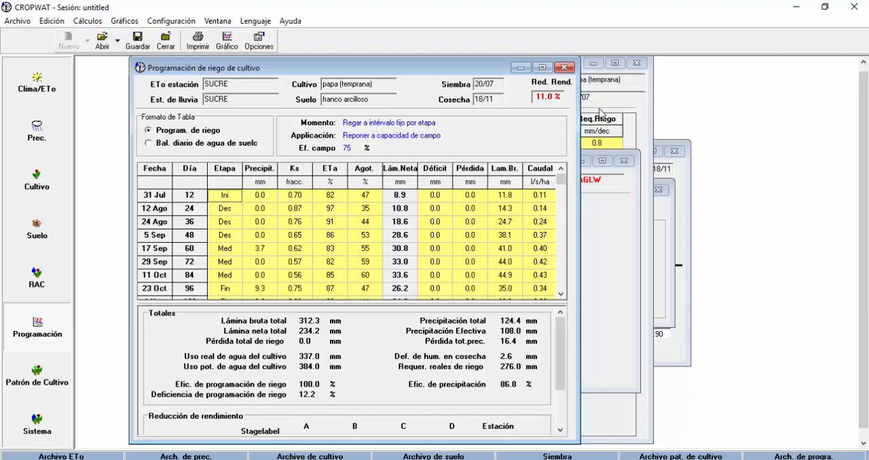
pyautogui.click(568, 68)
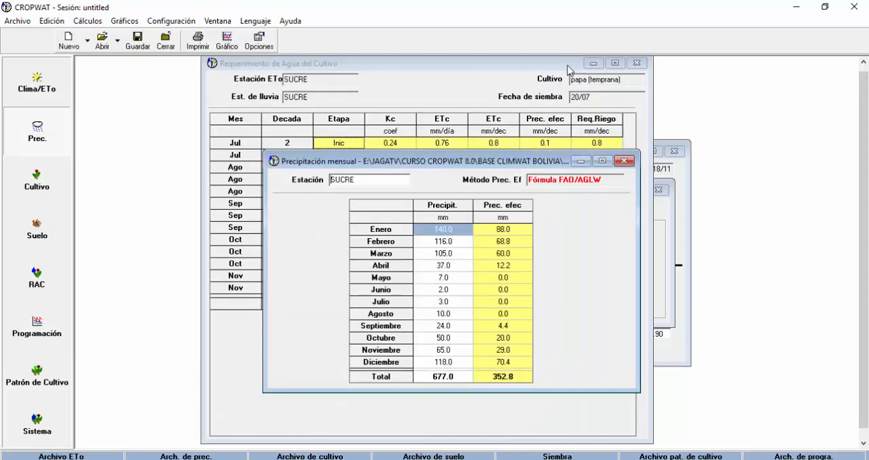